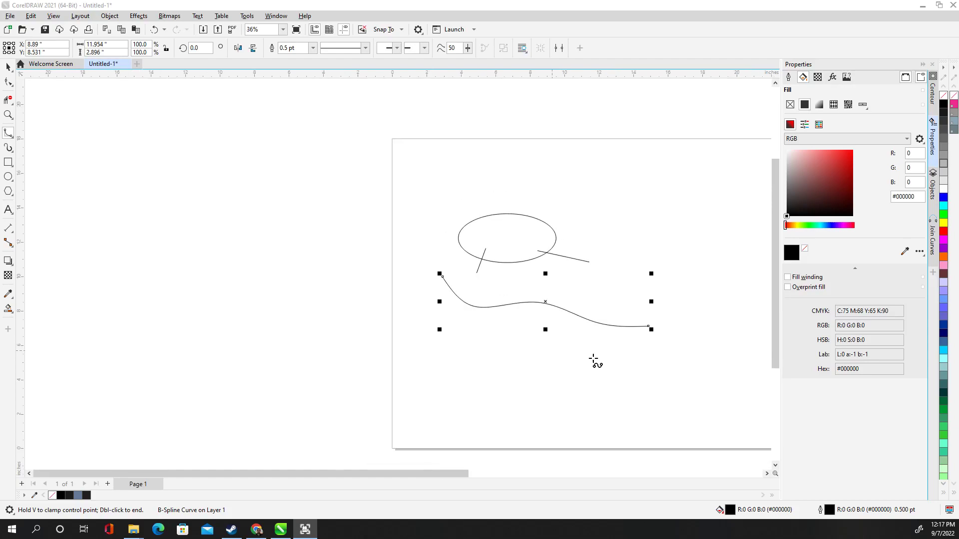
Step: Select the ellipse and give it a uniform solid black fill
left_click_drag(597, 365, 430, 350)
scroll(445, 348, "up", 1)
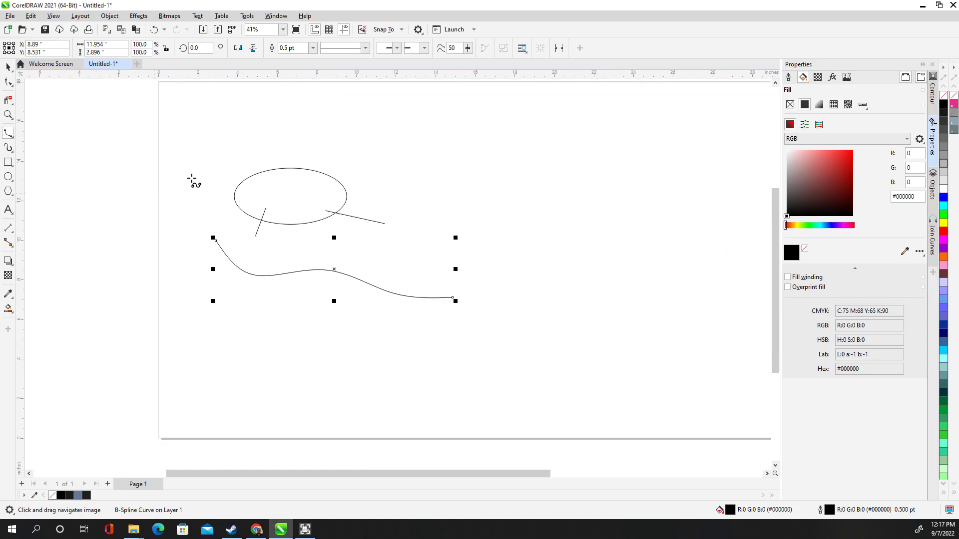
left_click(8, 67)
left_click(306, 175)
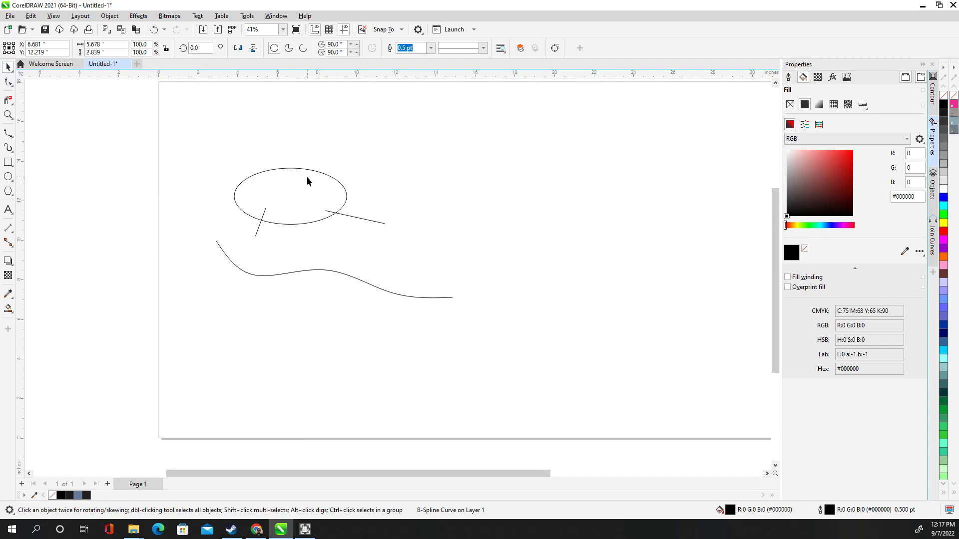
left_click(788, 77)
left_click(803, 77)
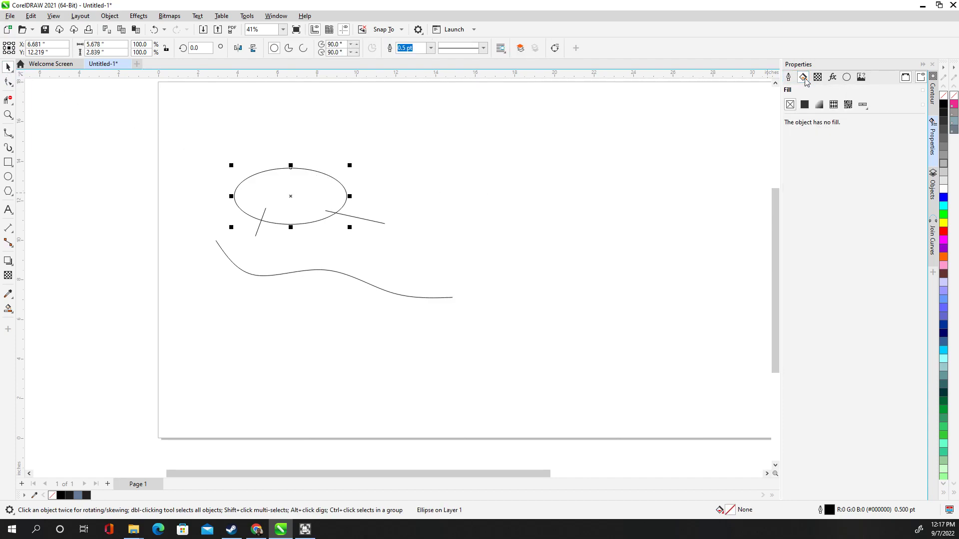
left_click(805, 105)
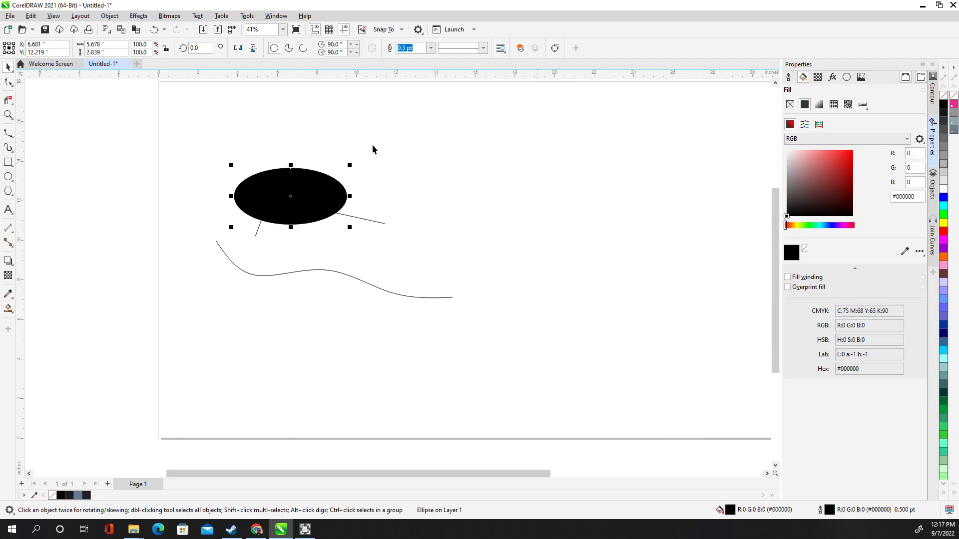
Step: Delete the ellipse's bottom arc between the two lines and set it to no fill
left_click(9, 100)
scroll(253, 227, "up", 2)
left_click(288, 225)
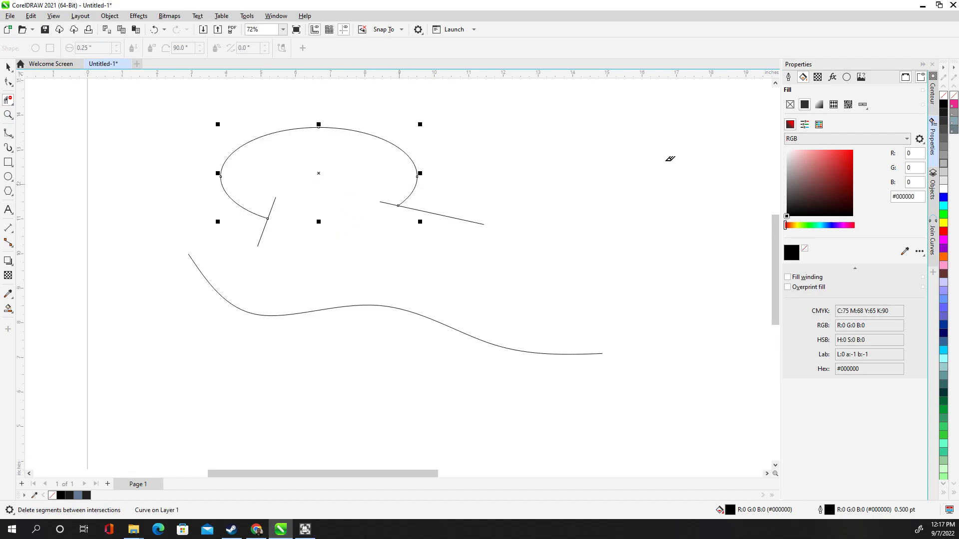
left_click(790, 105)
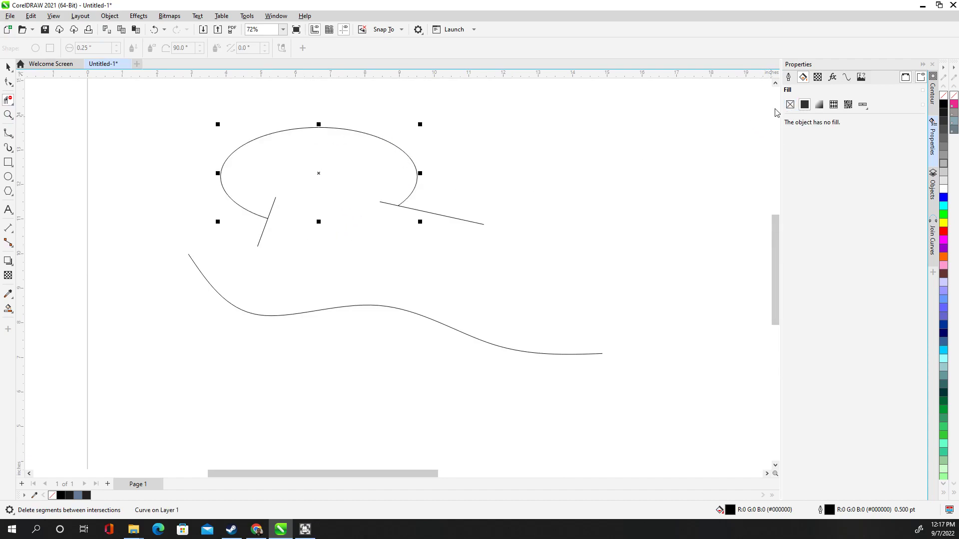
left_click(790, 105)
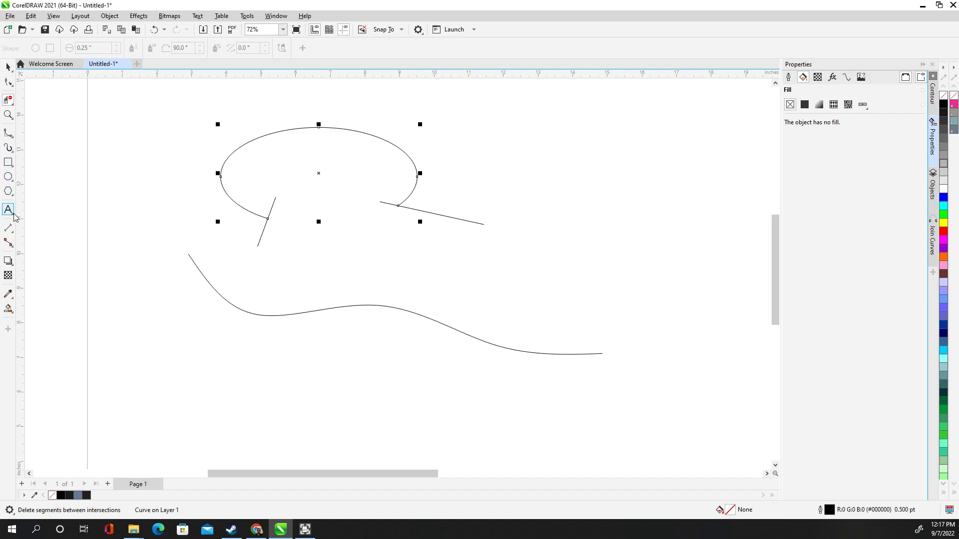
Step: Draw two 2-point lines: short line to the curve's start, and a slant across the curve
left_click(11, 139)
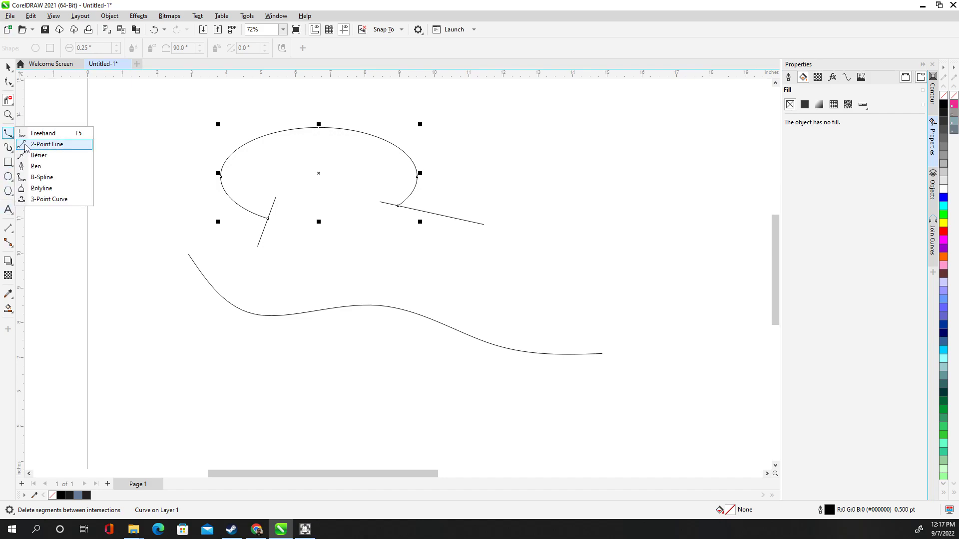
left_click(40, 144)
scroll(242, 240, "up", 2)
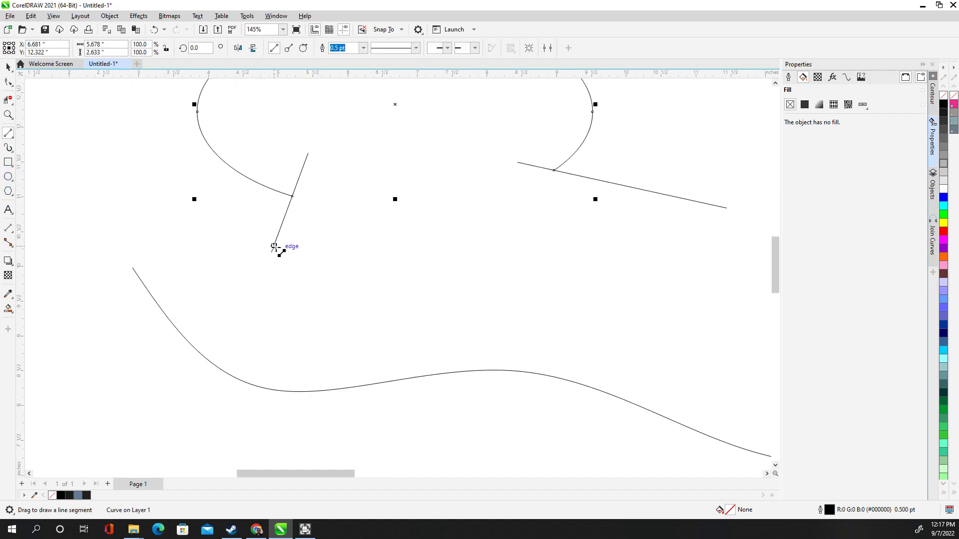
left_click_drag(274, 246, 132, 270)
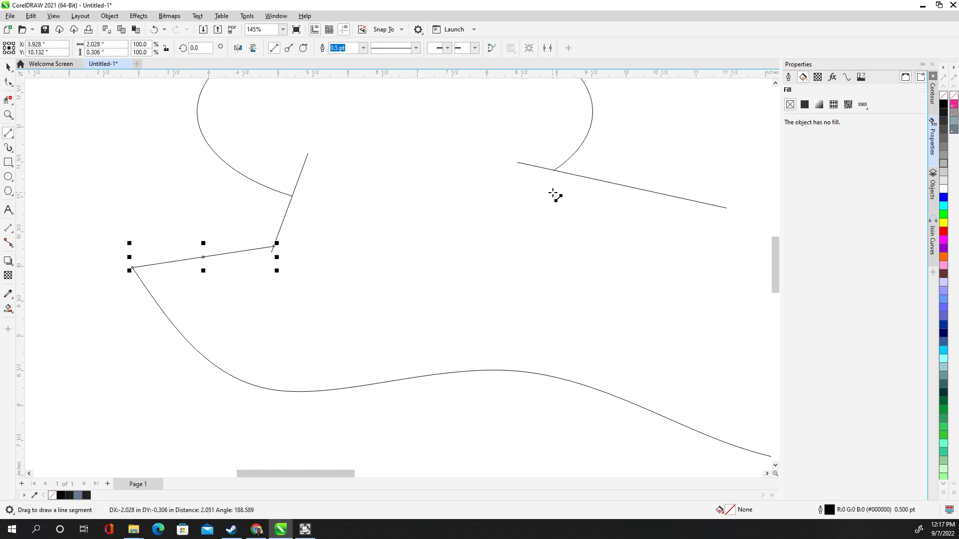
scroll(579, 229, "down", 3)
scroll(299, 212, "up", 1)
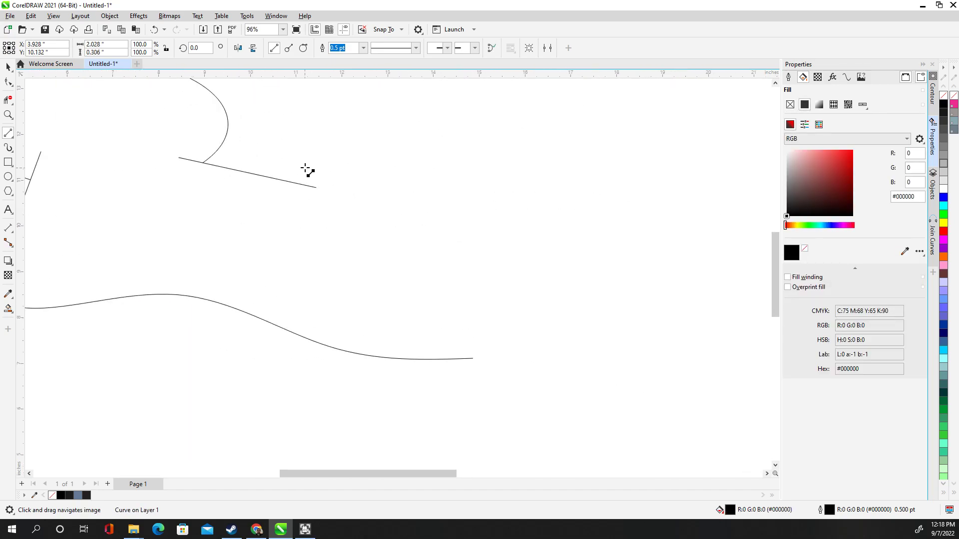
left_click_drag(306, 168, 373, 395)
scroll(229, 298, "down", 2)
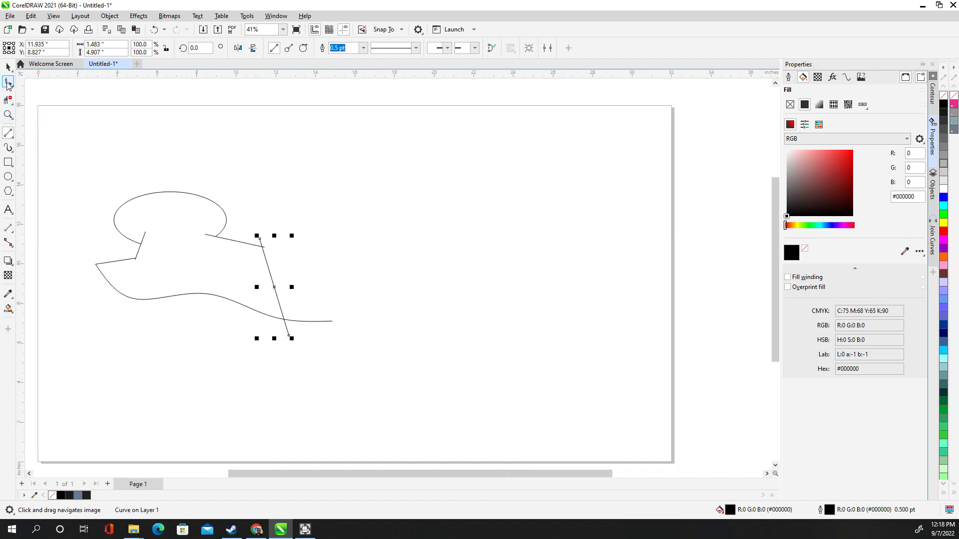
Step: Trim the overhangs at the left joint, the slanted line's ends and the curve's tail
left_click(8, 133)
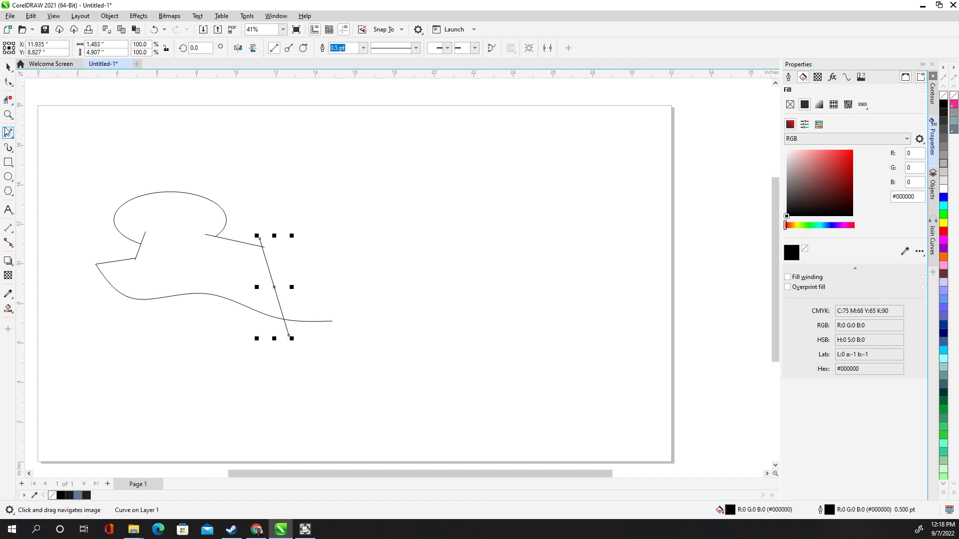
left_click(8, 99)
scroll(128, 238, "up", 1)
left_click_drag(139, 242, 170, 240)
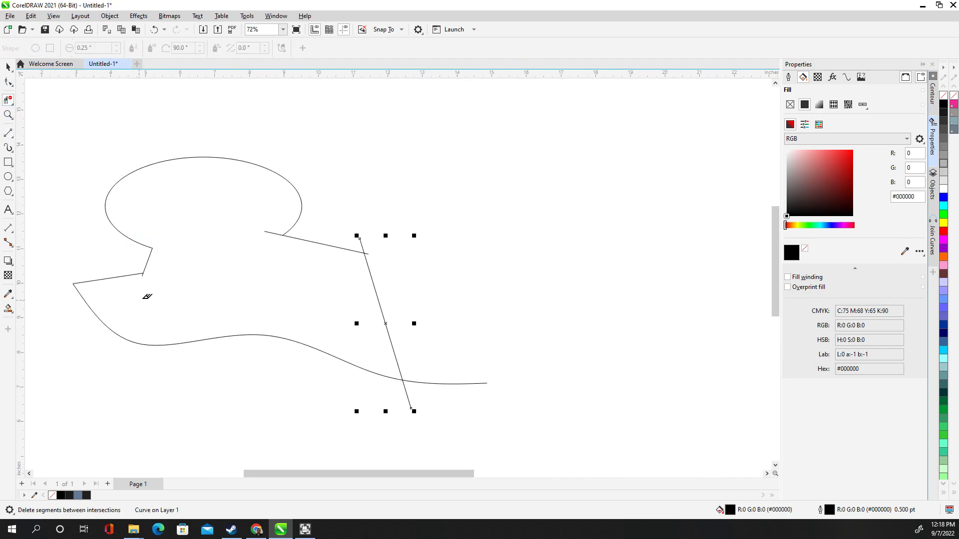
left_click_drag(384, 238, 369, 245)
mouse_move(394, 399)
left_mouse_down()
mouse_move(435, 394)
mouse_move(439, 437)
left_mouse_up()
scroll(368, 402, "down", 1)
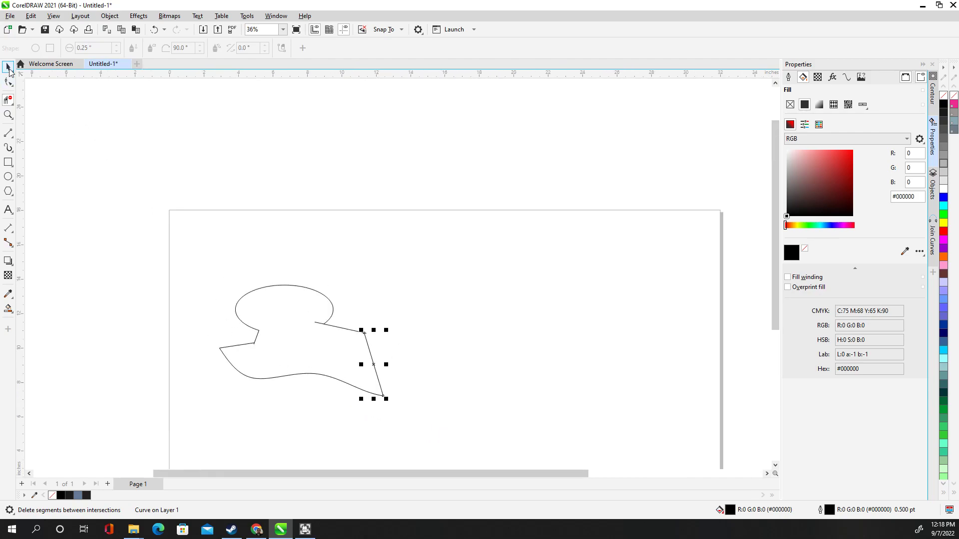
Step: Marquee-select all six outline pieces and leave them with no fill
left_click(8, 67)
left_click_drag(194, 220, 492, 430)
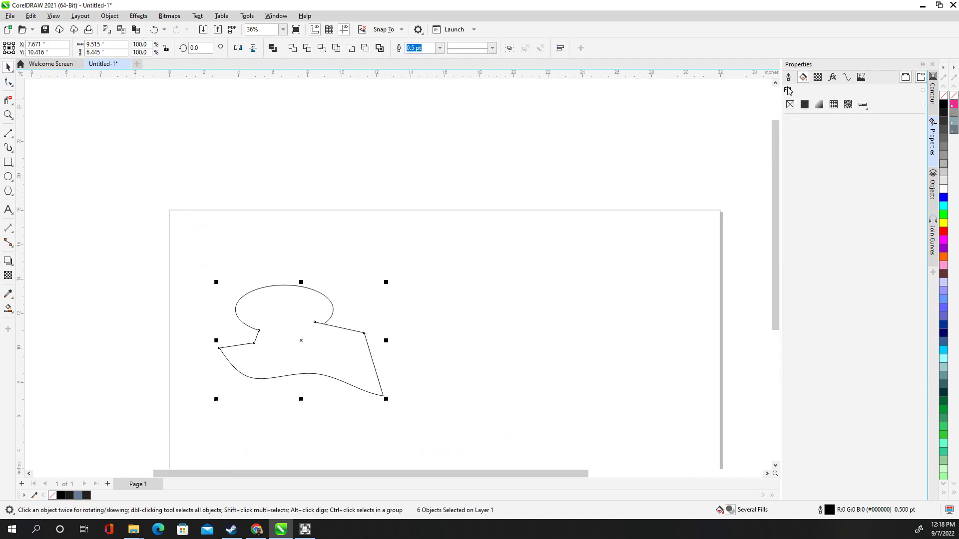
left_click(804, 105)
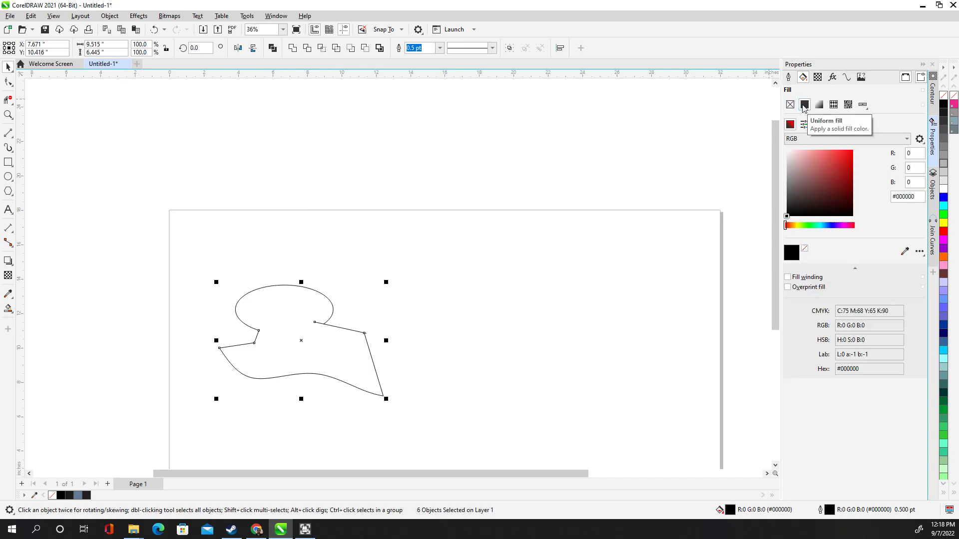
left_click(789, 104)
left_click(802, 105)
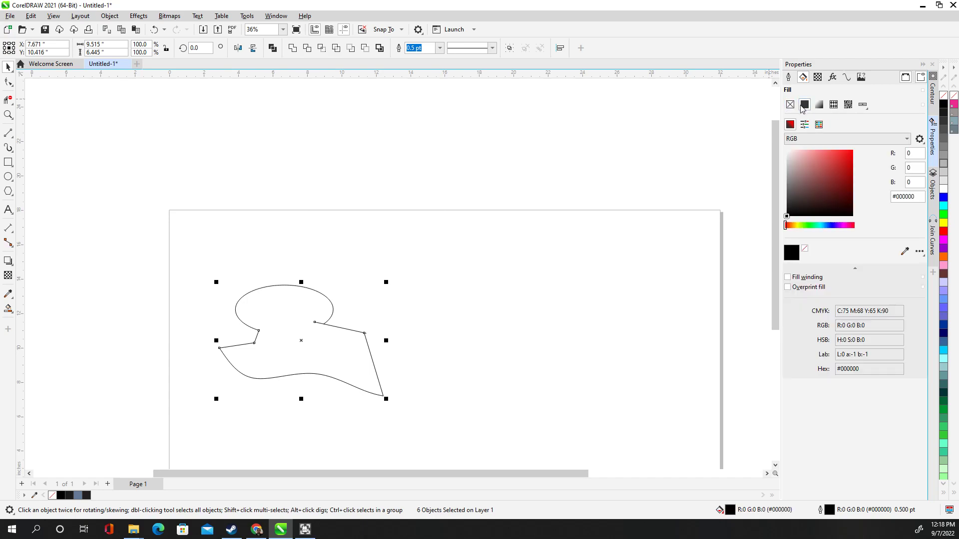
left_click(789, 105)
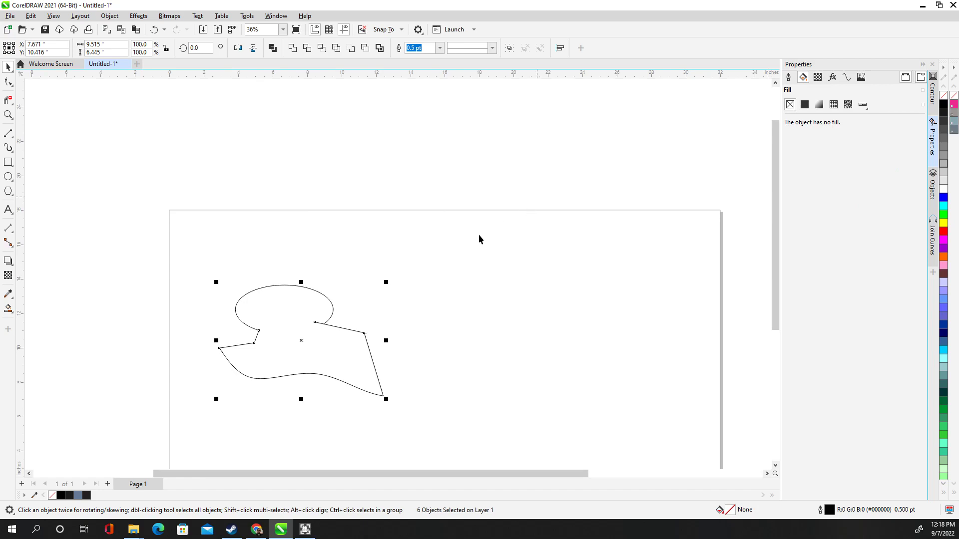
Step: Group the six outline pieces from the Object menu
left_click_drag(174, 253, 468, 455)
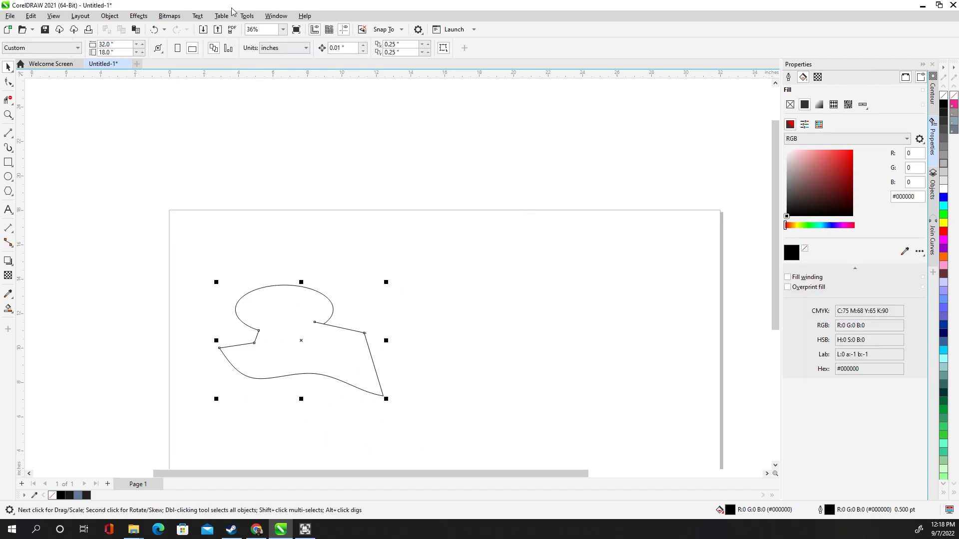
left_click(119, 18)
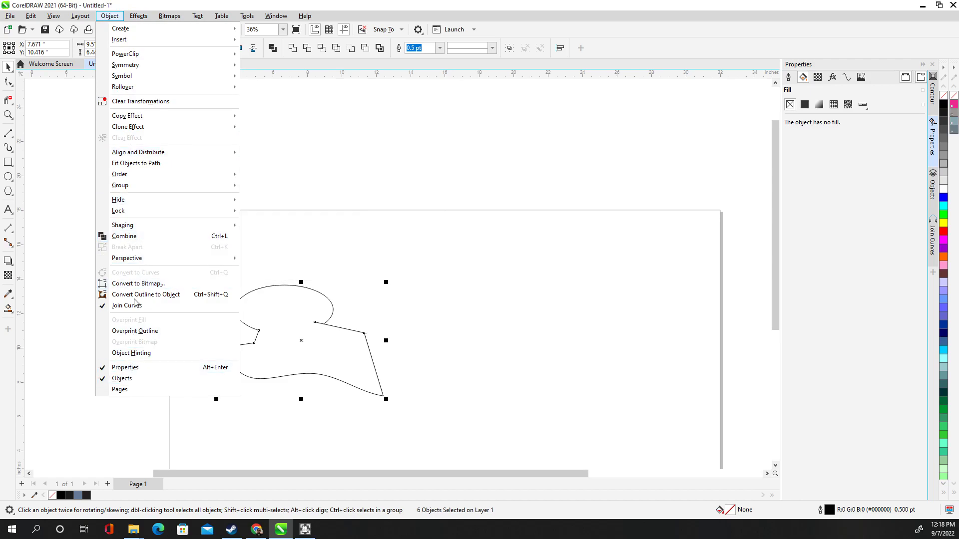
mouse_move(137, 189)
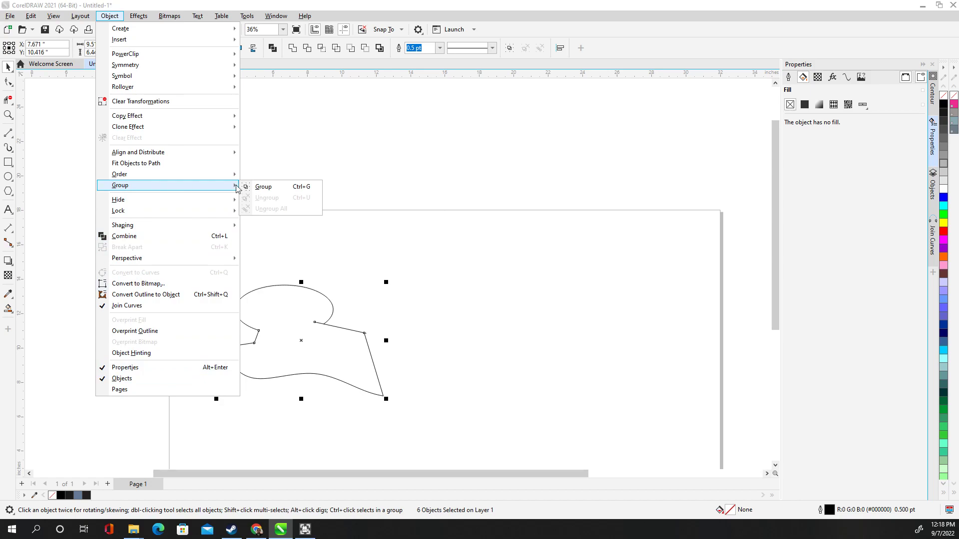
left_click(265, 187)
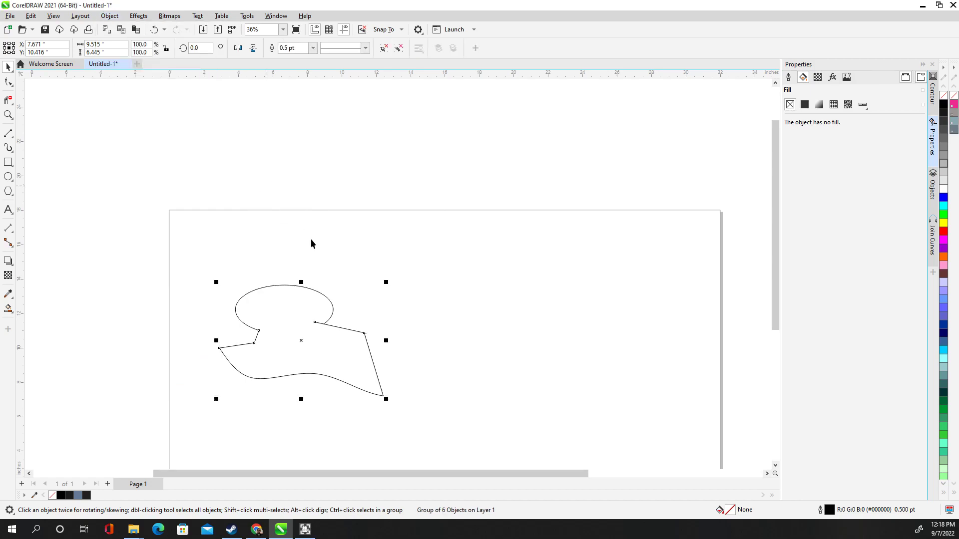
Step: Move the outline group up and to the right
left_click(271, 299)
left_click(268, 289)
left_click_drag(267, 289, 400, 244)
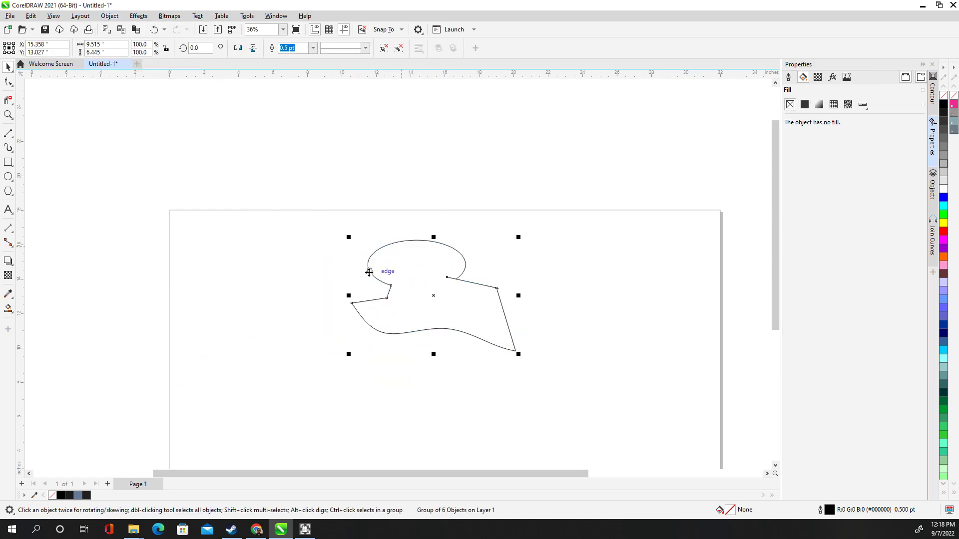
left_click(608, 224)
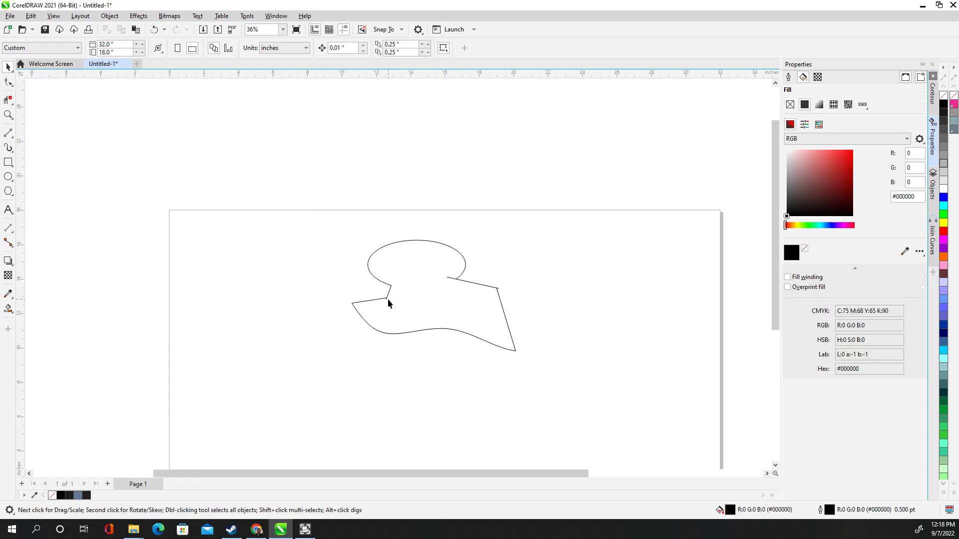
left_click(398, 253)
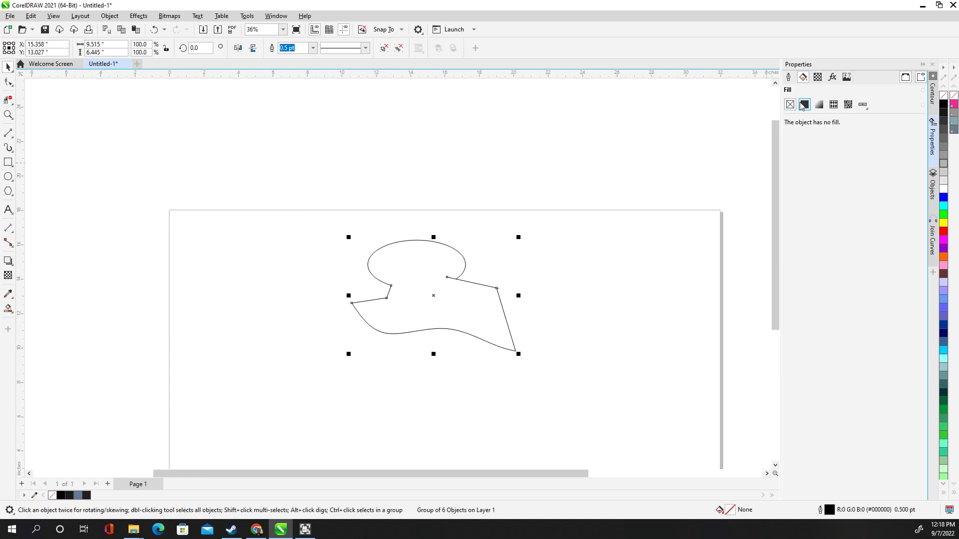
Step: Return the group's fill to none and ungroup it into separate pieces
left_click(803, 105)
left_click(790, 104)
scroll(480, 264, "down", 1)
scroll(477, 270, "up", 2)
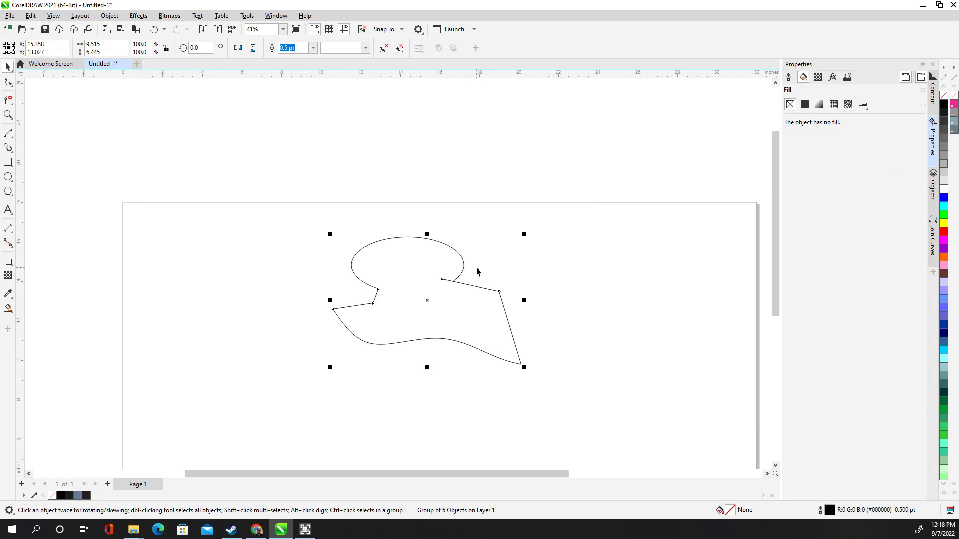
right_click(385, 242)
left_click(413, 244)
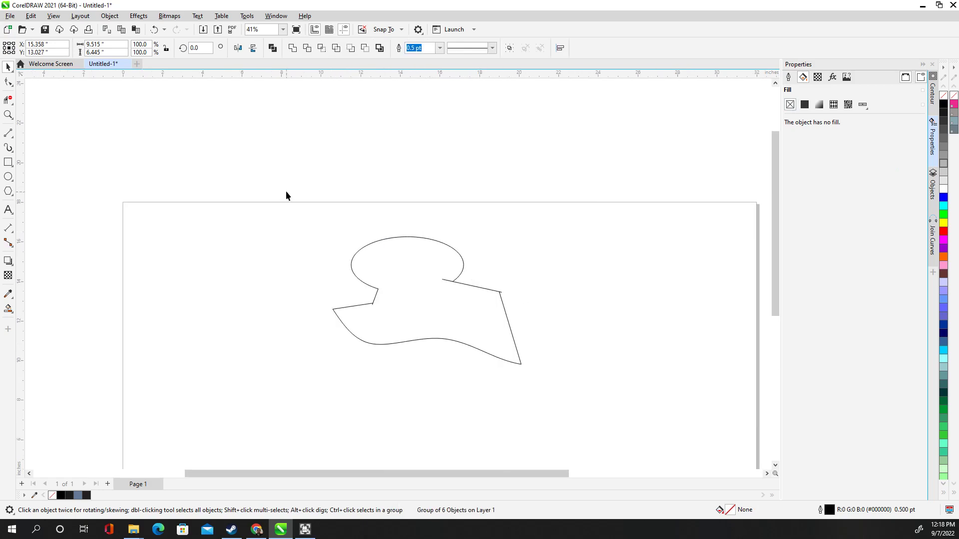
Step: Clear the selection and marquee around the outline pieces
left_click(278, 192)
left_click_drag(342, 239, 368, 256)
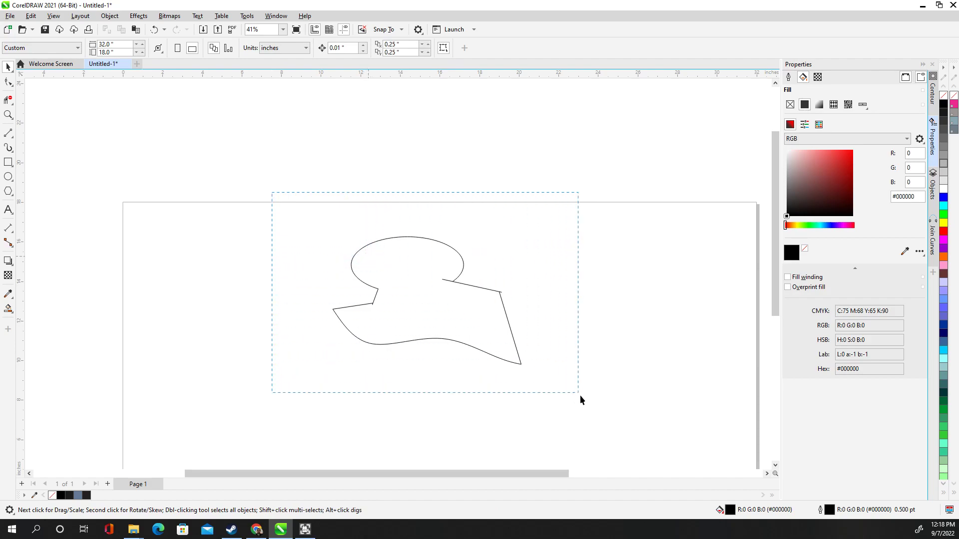
left_click_drag(579, 398, 531, 367)
left_click_drag(339, 209, 340, 210)
scroll(447, 281, "up", 4)
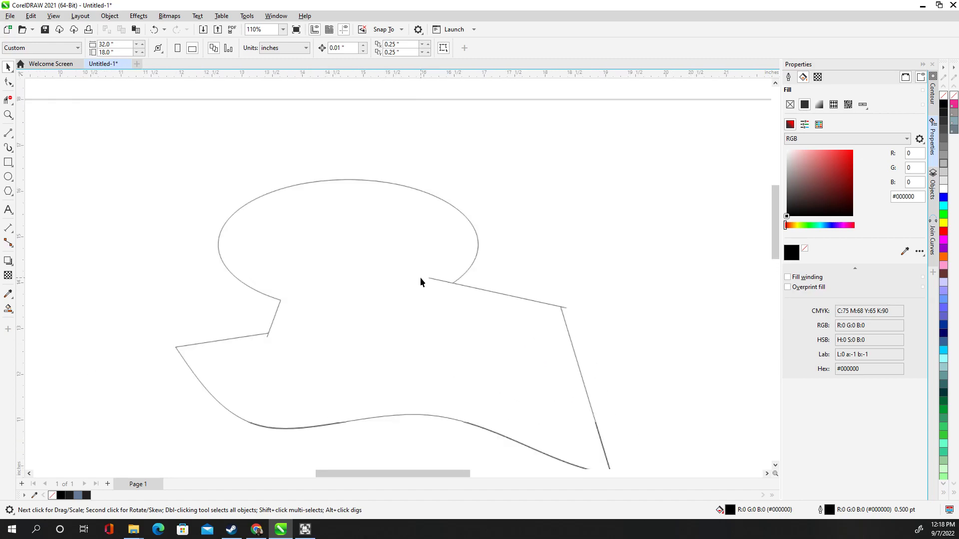
Step: Reselect all six outline pieces with the Pick tool and open the Window menu
left_click(8, 100)
scroll(383, 289, "up", 1)
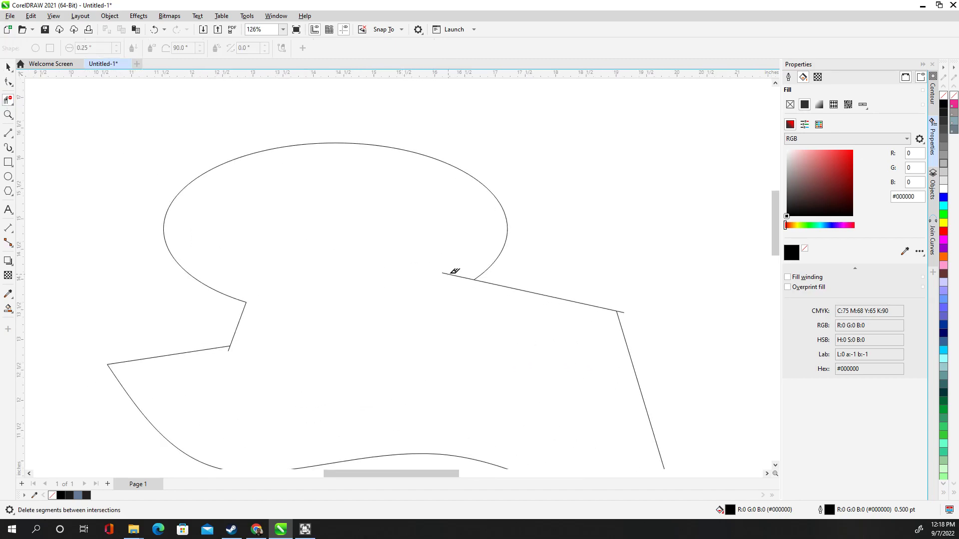
scroll(380, 272, "down", 5)
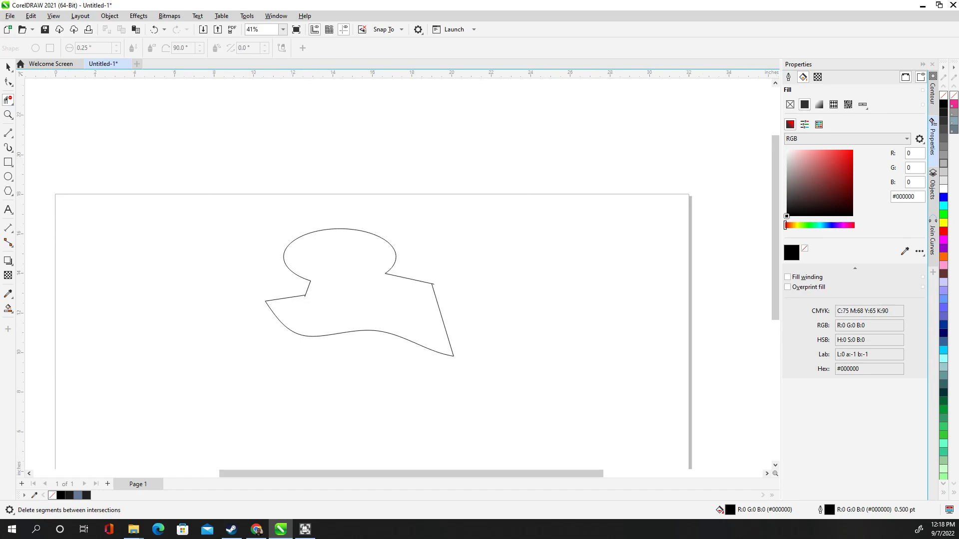
key("space")
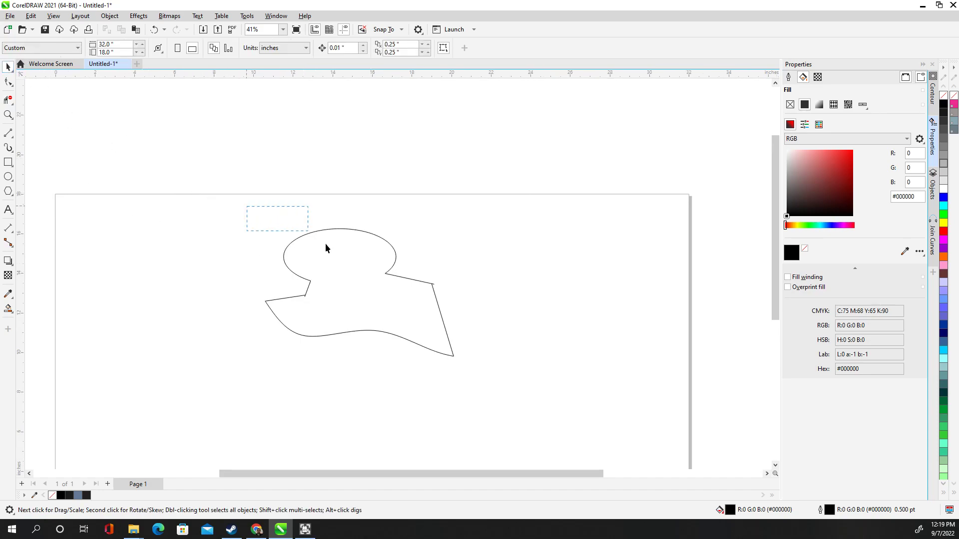
left_click_drag(325, 244, 515, 411)
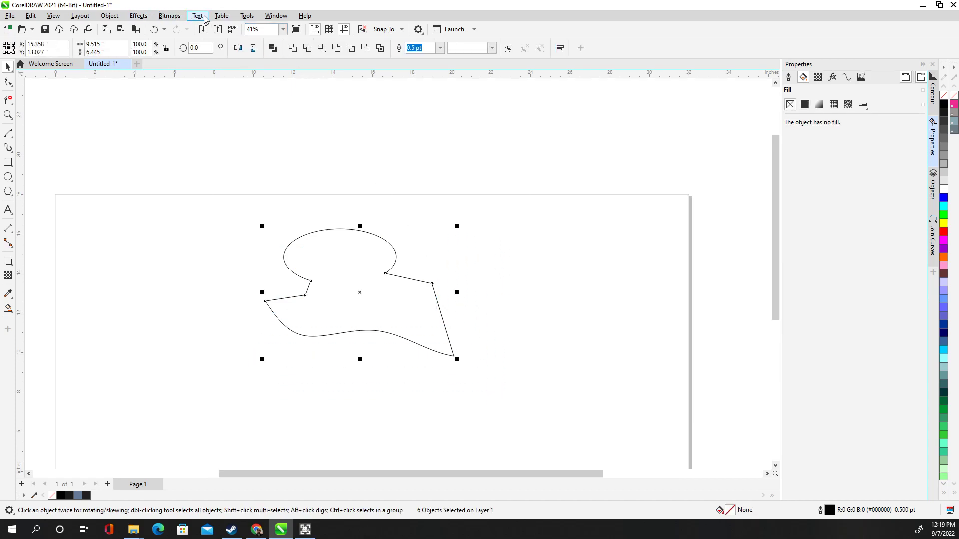
left_click(266, 18)
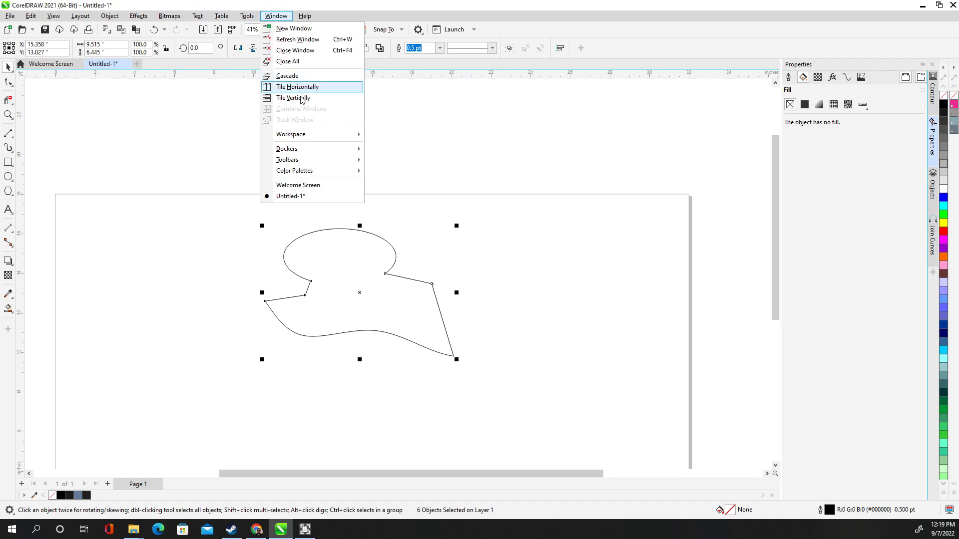
Step: Add the Join Curves docker from Window > Dockers and deselect the pieces
mouse_move(298, 153)
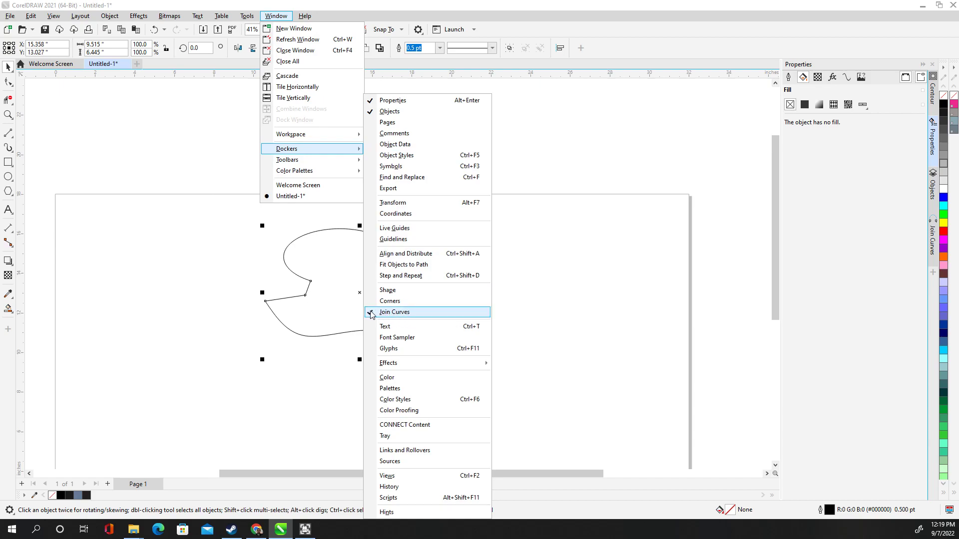
left_click(394, 312)
left_click(565, 156)
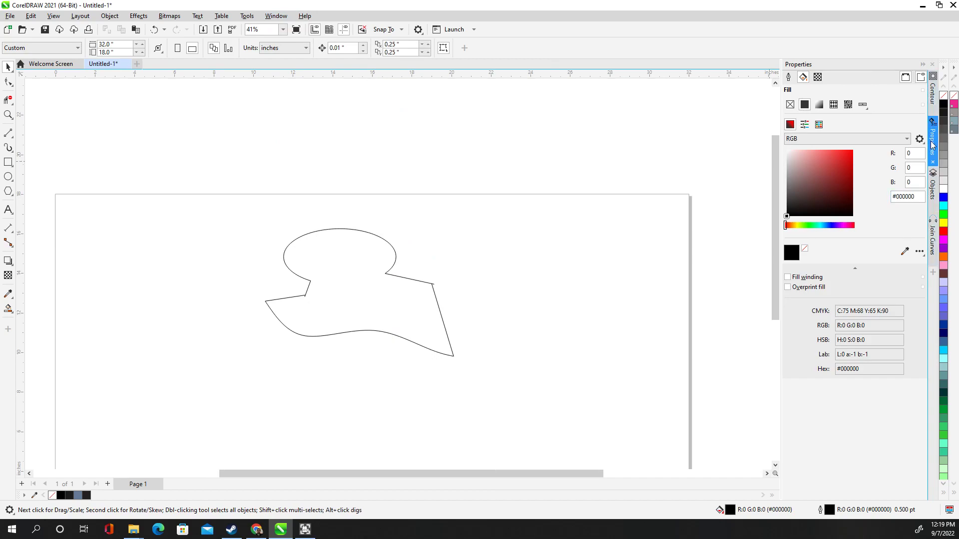
Step: Select all six pieces and lower the Join Curves gap tolerance to 0.05"
left_click(931, 237)
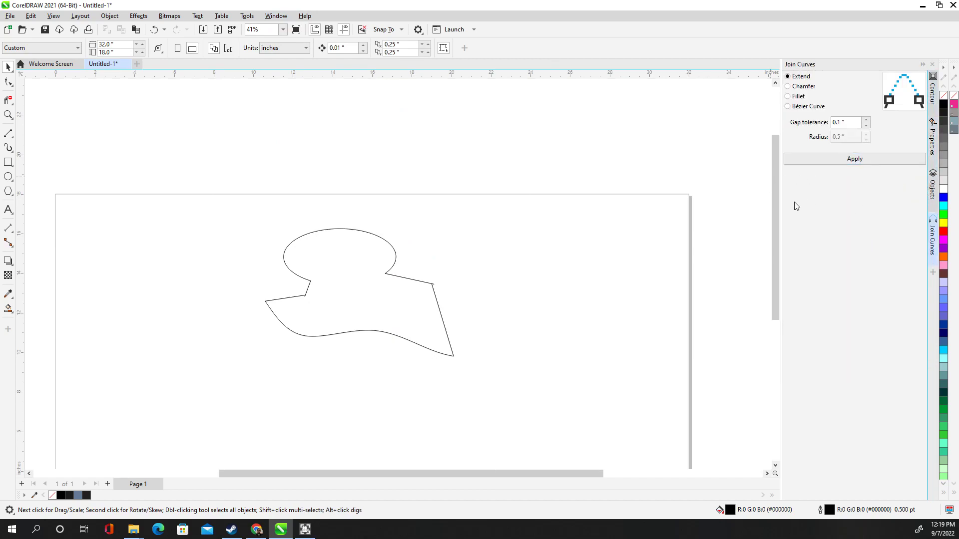
left_click_drag(229, 200, 535, 415)
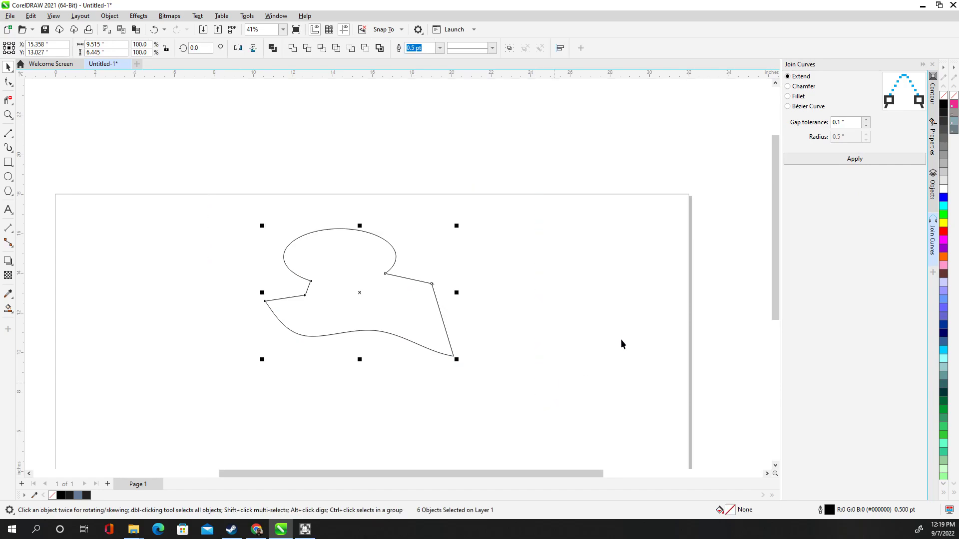
left_click(836, 123)
scroll(300, 295, "up", 5)
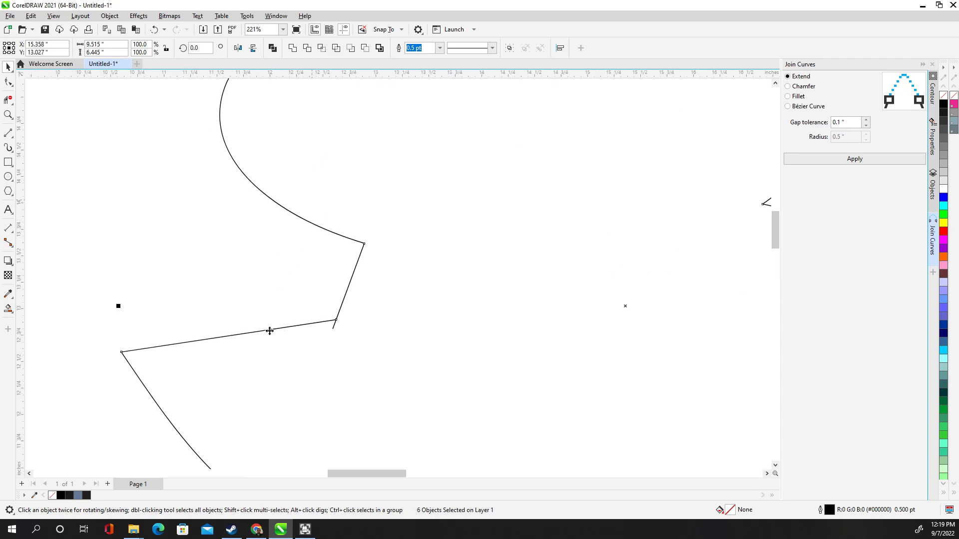
scroll(307, 240, "down", 2)
scroll(313, 246, "up", 2)
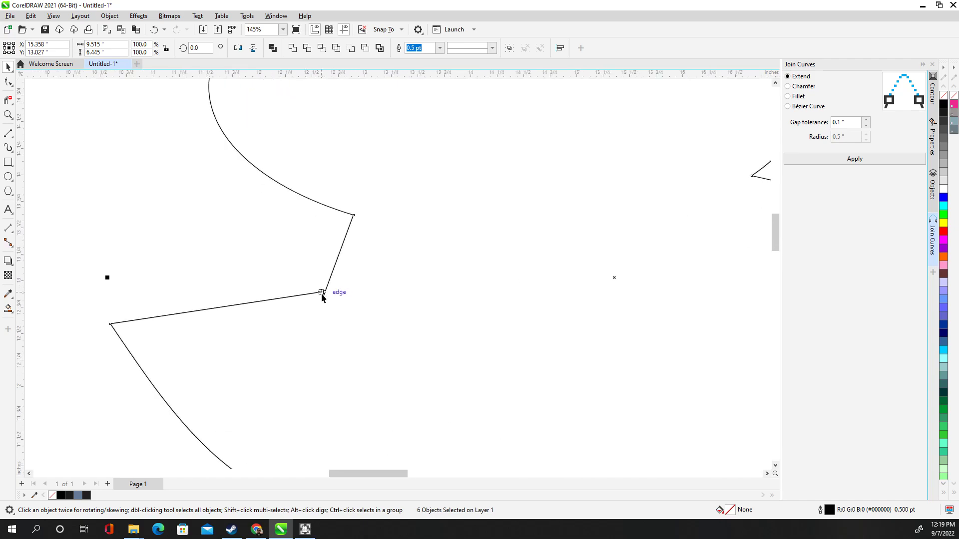
scroll(353, 217, "up", 3)
scroll(502, 233, "down", 4)
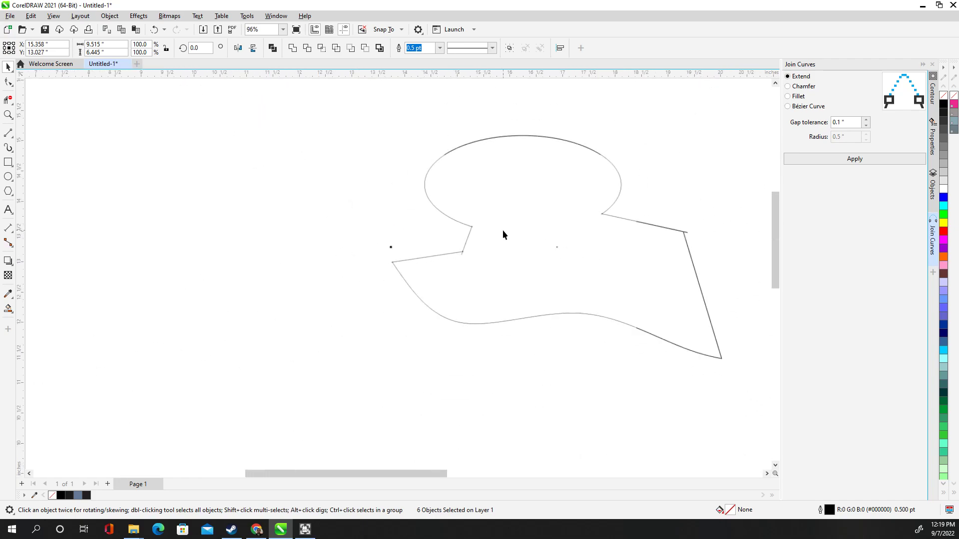
scroll(502, 234, "down", 1)
scroll(625, 193, "right", 3)
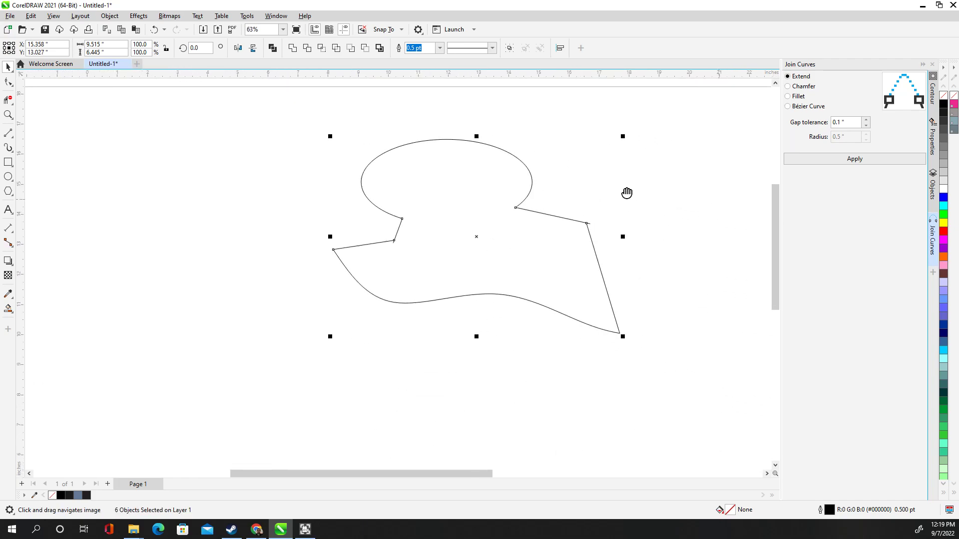
left_click(867, 125)
left_click(866, 125)
left_click(866, 125)
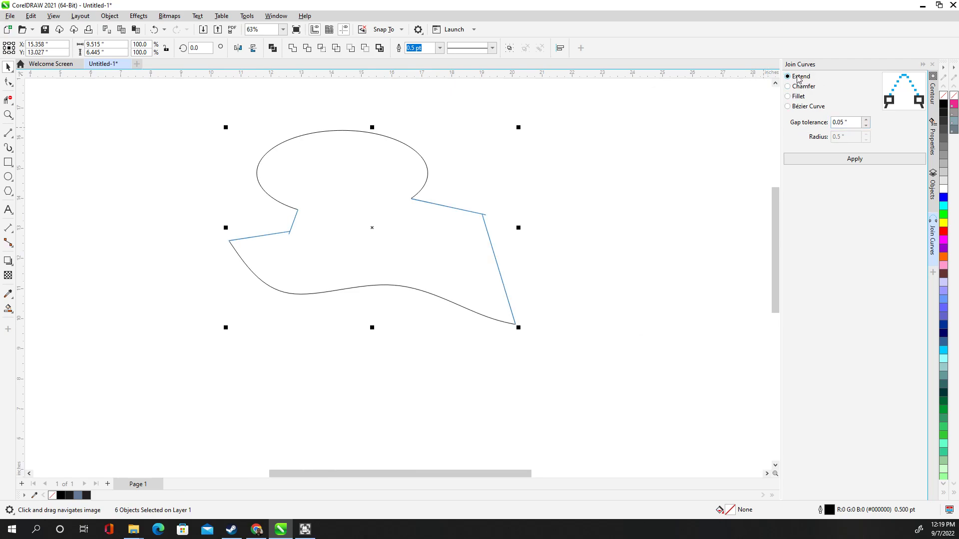
Step: Apply Join Curves and select the whole joined outline
left_click(835, 162)
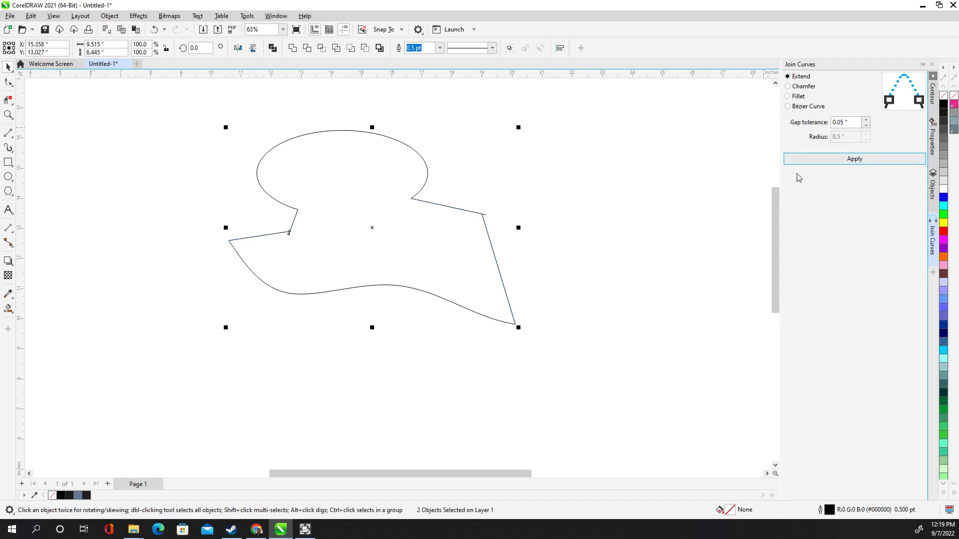
scroll(711, 199, "down", 2)
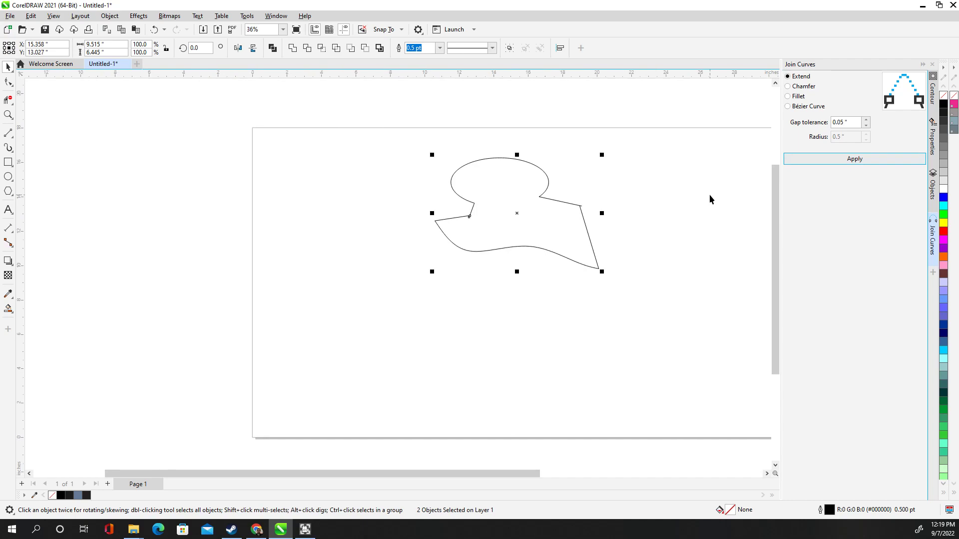
left_click_drag(392, 122, 687, 329)
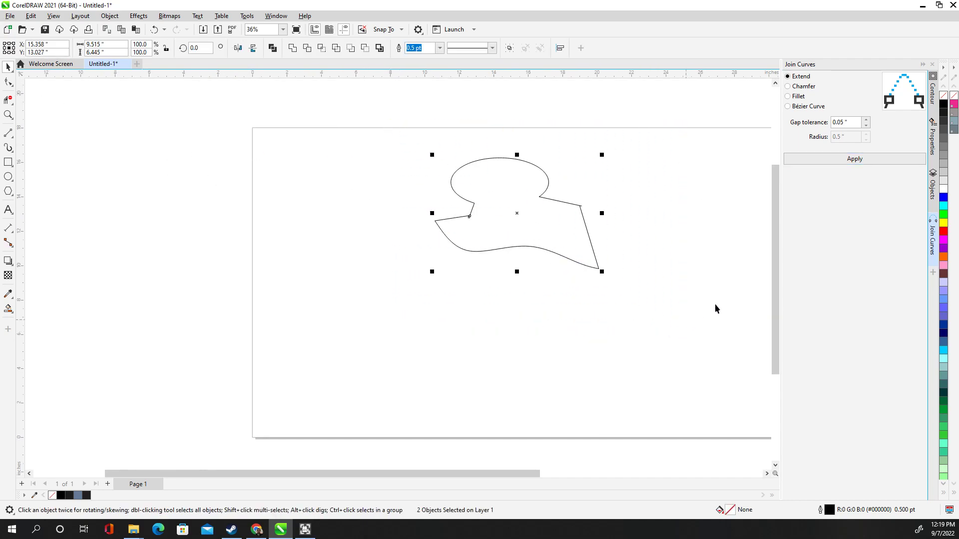
Step: Set a uniform black (#000000) fill in Properties, then deselect and recentre the shape
left_click(932, 148)
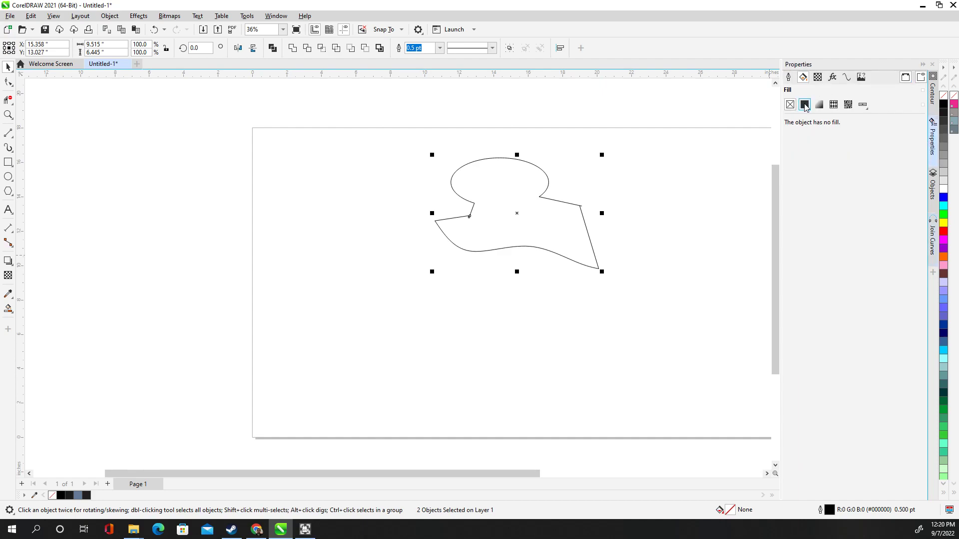
left_click(804, 105)
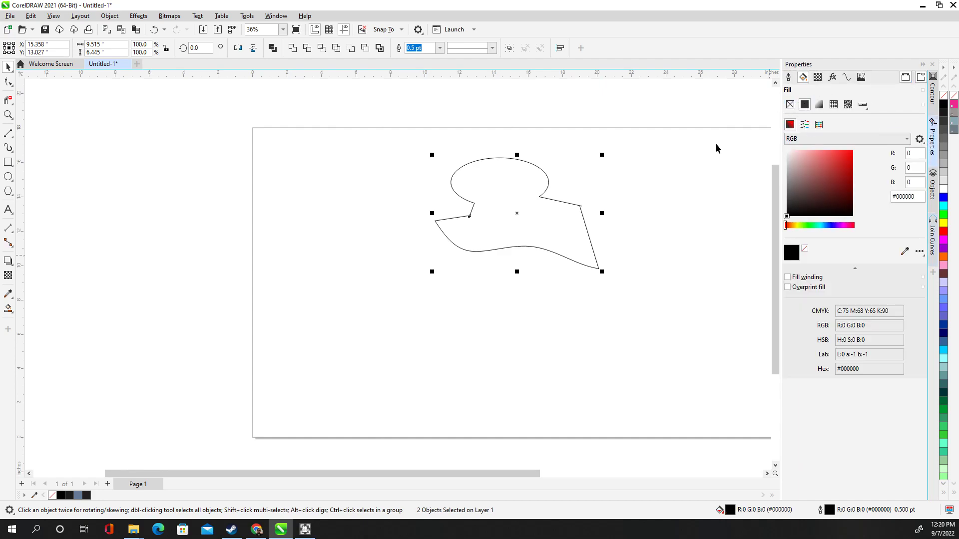
left_click(314, 157)
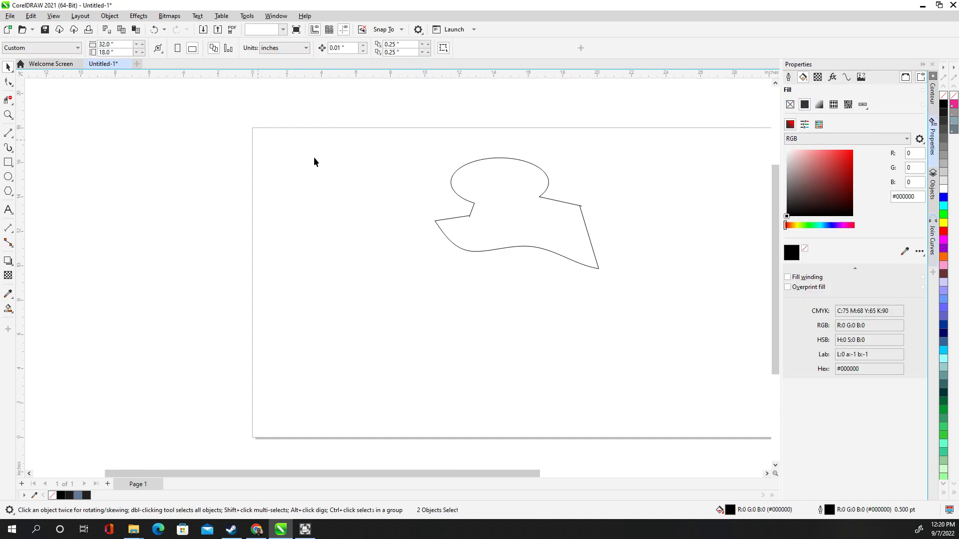
scroll(476, 211, "up", 2)
left_click_drag(424, 140, 294, 144)
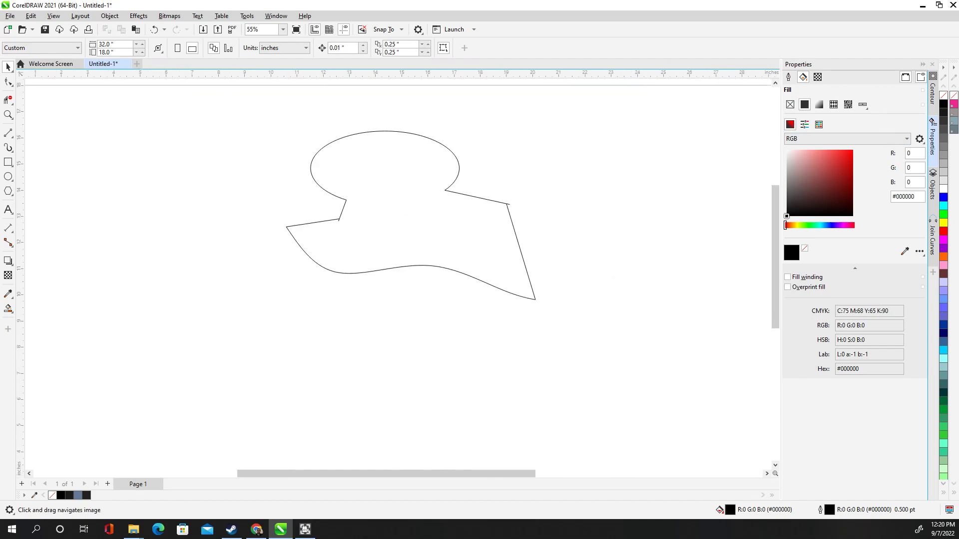
Step: Zoom in on the outline's corner joints, then marquee-select both curves
left_click(8, 99)
scroll(338, 239, "up", 3)
scroll(337, 239, "up", 8)
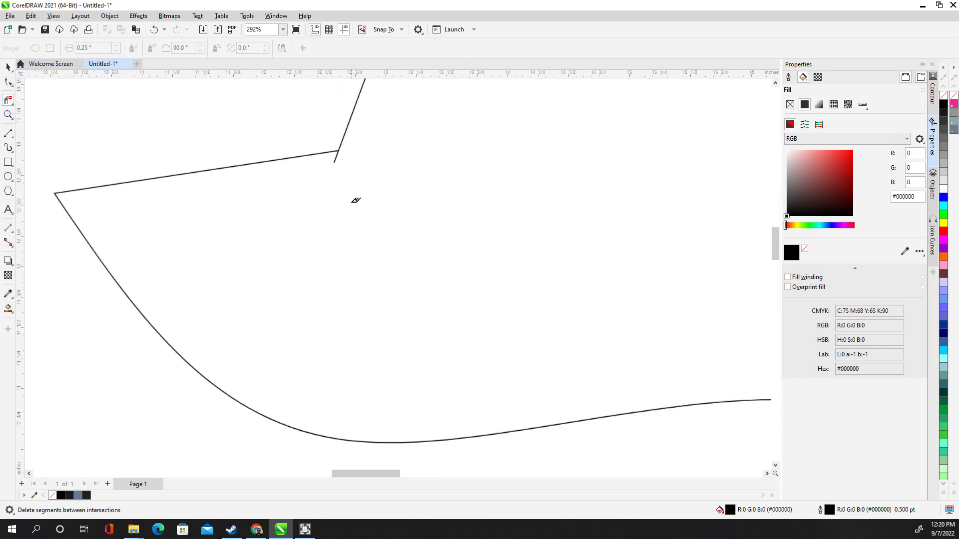
scroll(500, 214, "down", 10)
scroll(542, 205, "down", 1)
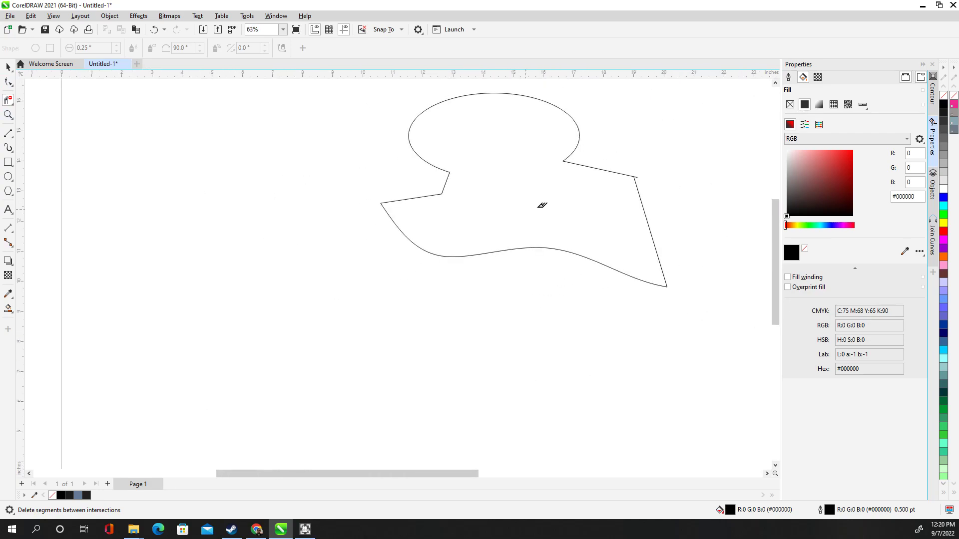
scroll(674, 160, "up", 7)
scroll(587, 178, "down", 8)
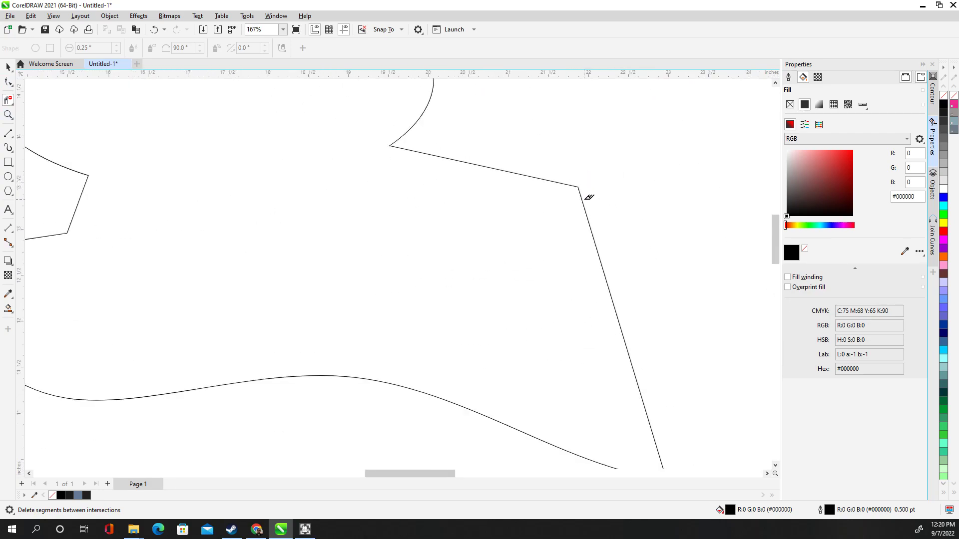
scroll(103, 137, "down", 2)
key("space")
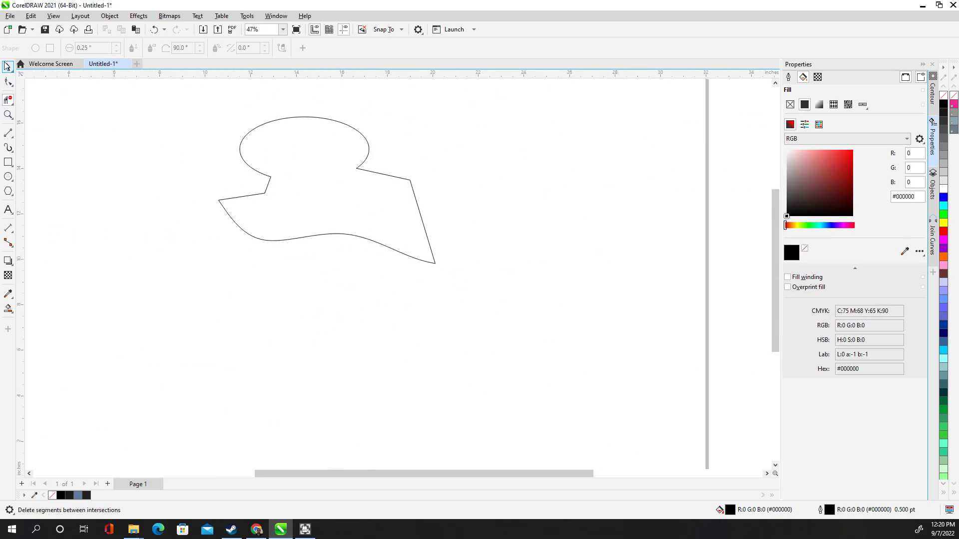
left_click_drag(395, 208, 510, 320)
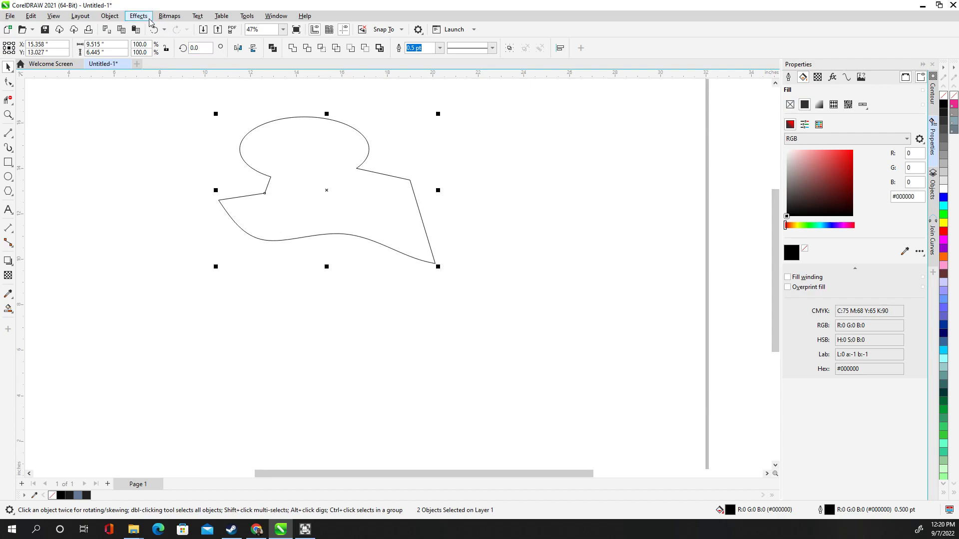
Step: Group the two curves with Object > Group and reapply a uniform fill
right_click(281, 120)
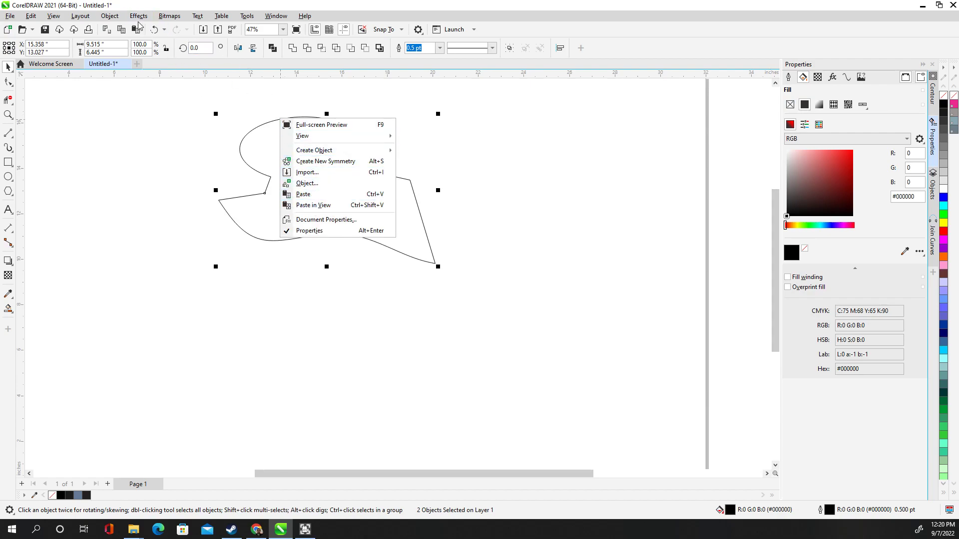
left_click(112, 15)
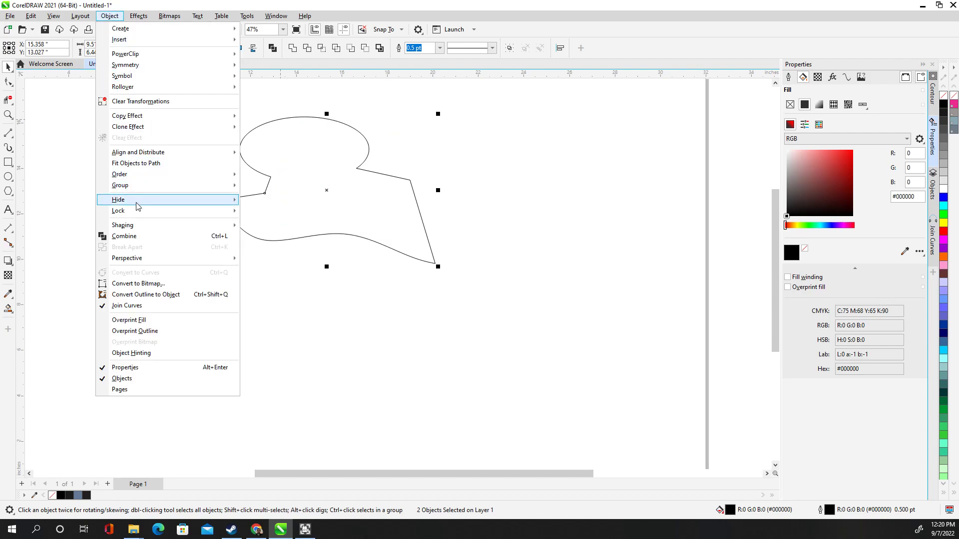
mouse_move(154, 188)
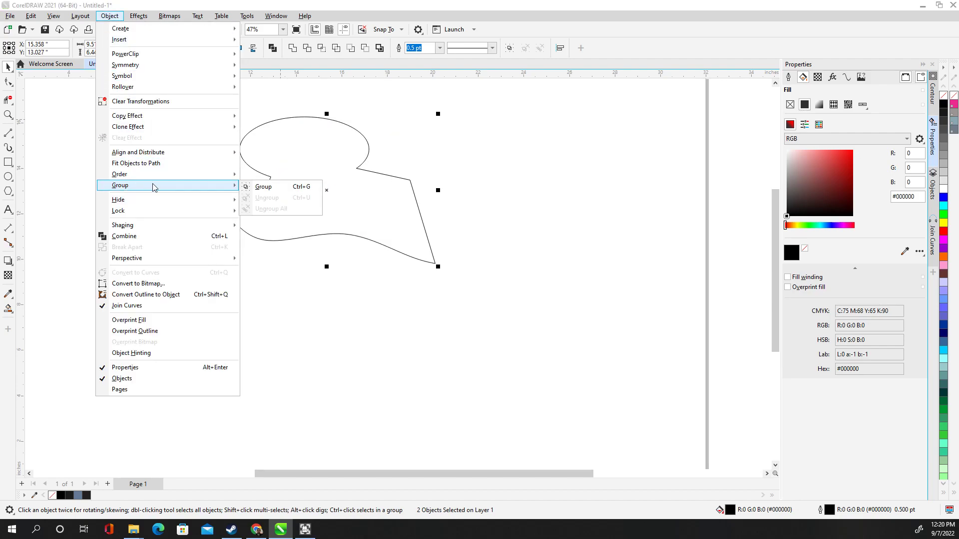
left_click(265, 186)
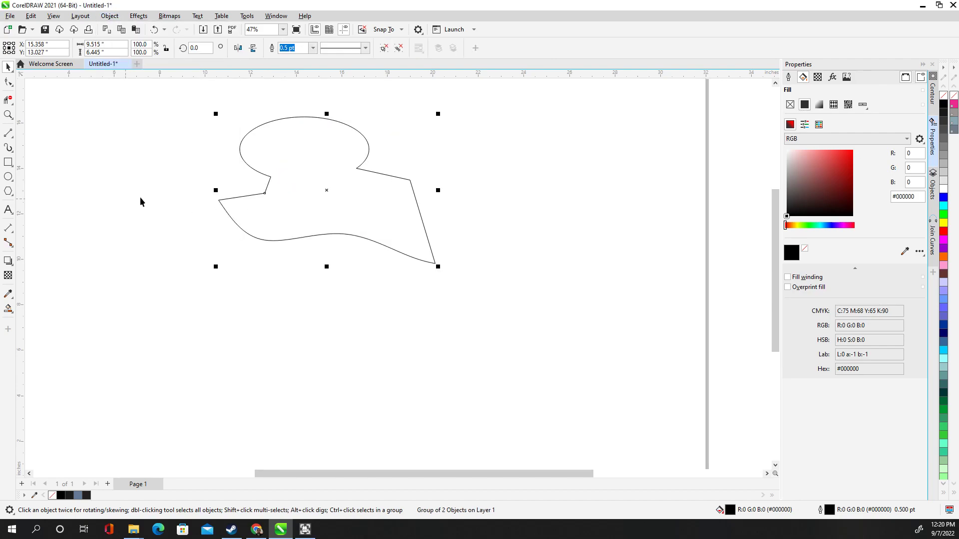
left_click(804, 105)
Step: Join the curves with a 0.1" gap tolerance and fill the shape solid red (#DE2525)
left_click(932, 242)
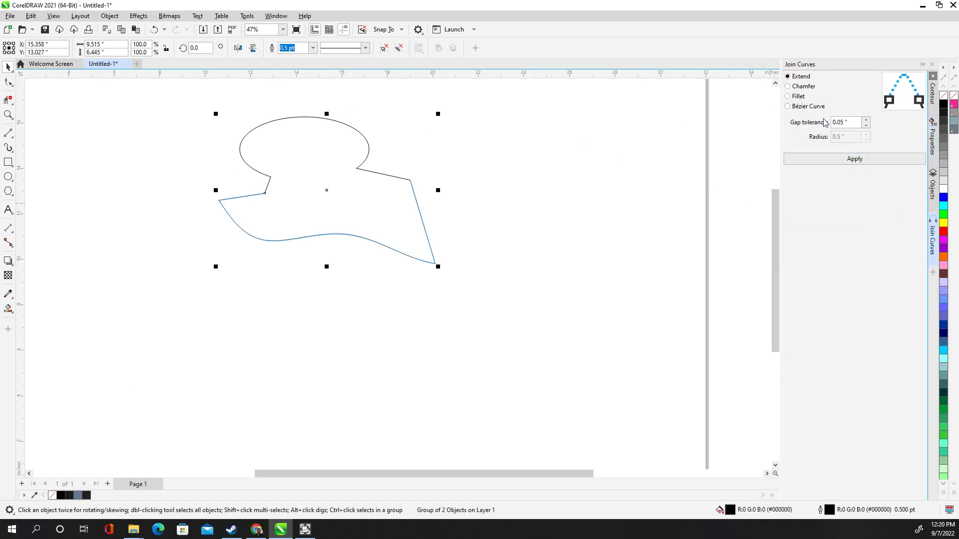
left_click(867, 120)
left_click(867, 120)
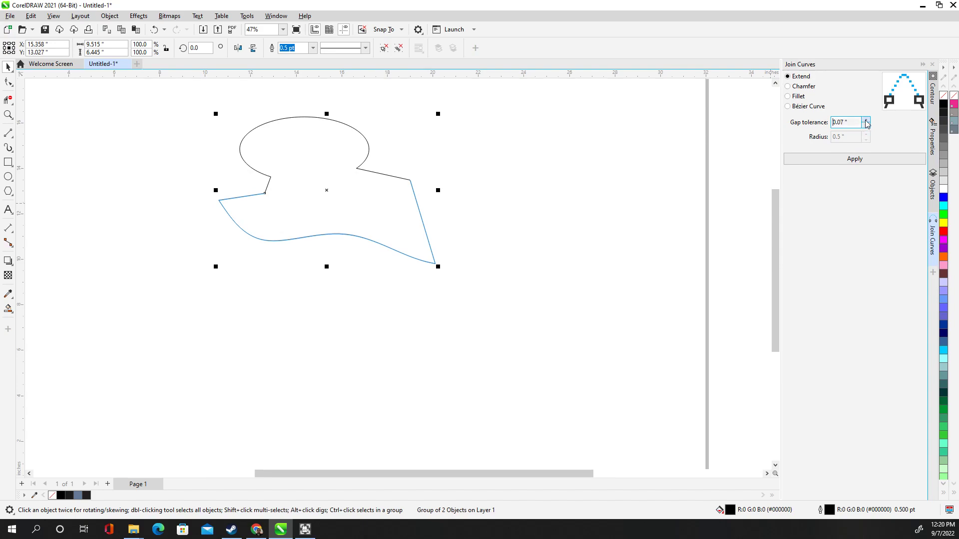
left_click(854, 160)
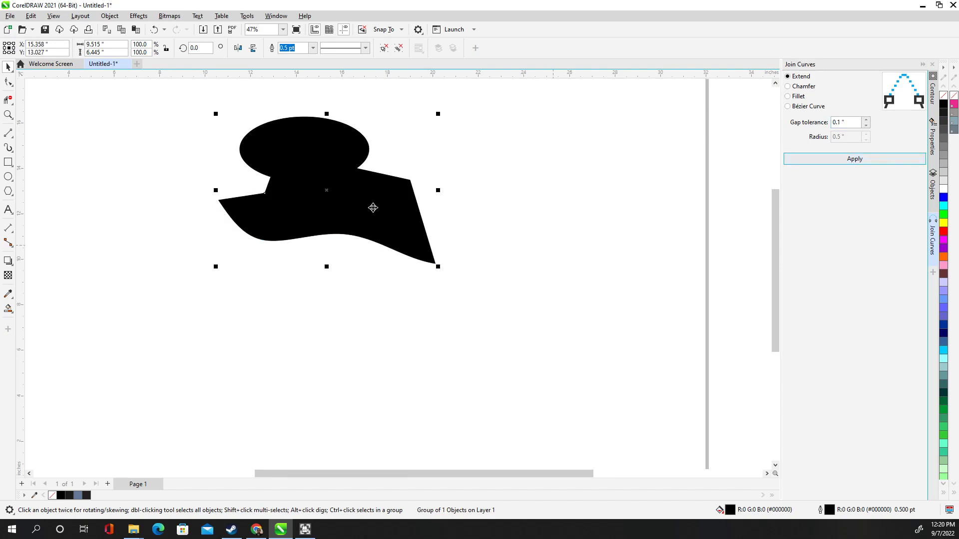
left_click(932, 137)
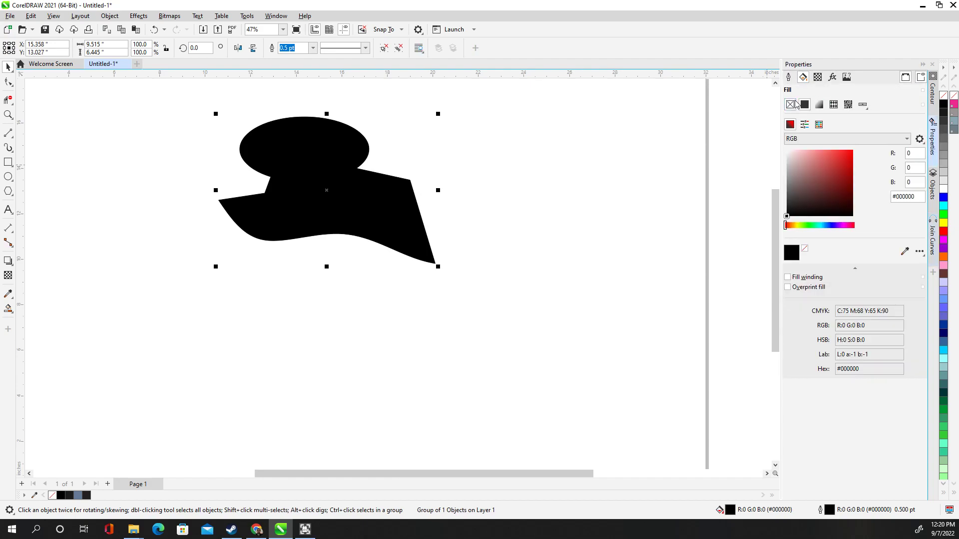
left_click(790, 105)
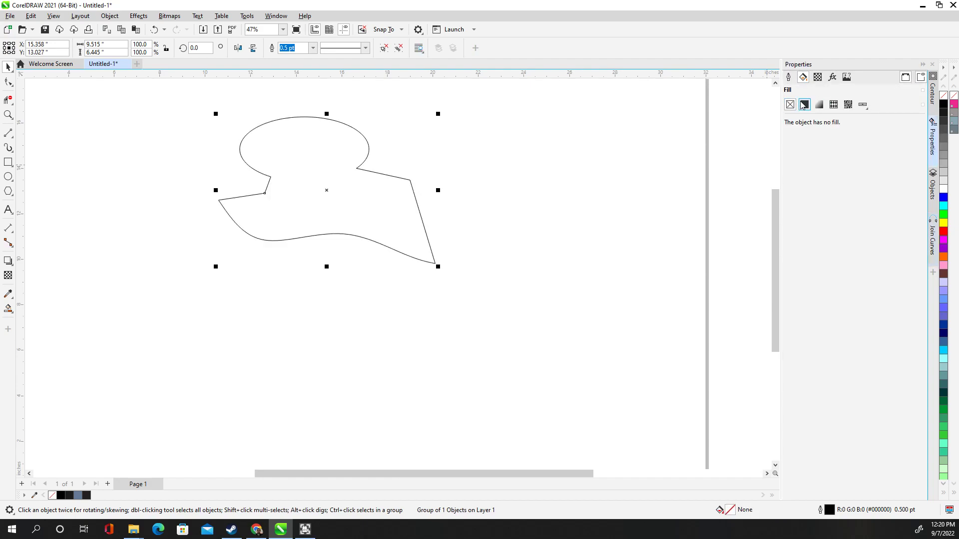
left_click(804, 105)
Step: Fill the joined shape with uniform red R222 G37 B37 (#DE2525)
left_click_drag(831, 157, 841, 158)
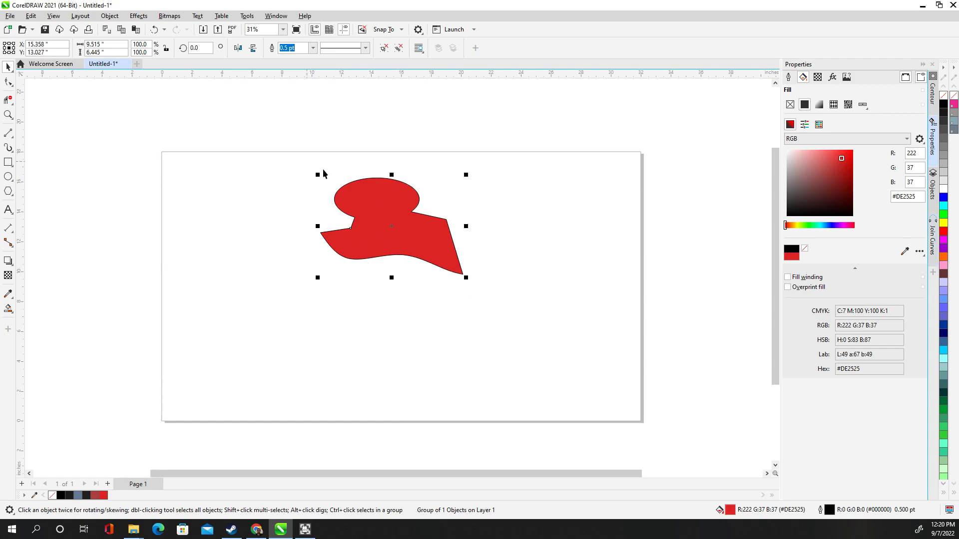
scroll(391, 197, "up", 4)
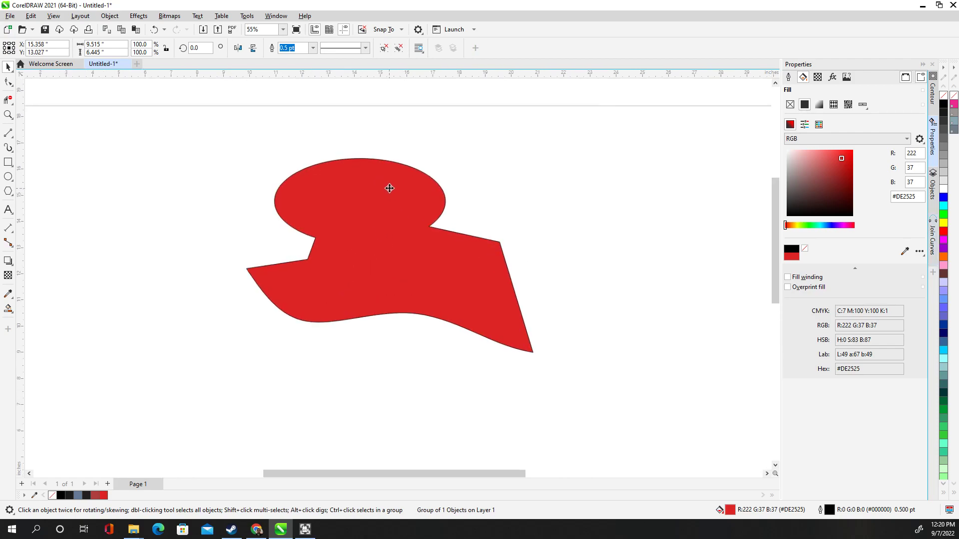
scroll(83, 217, "down", 2)
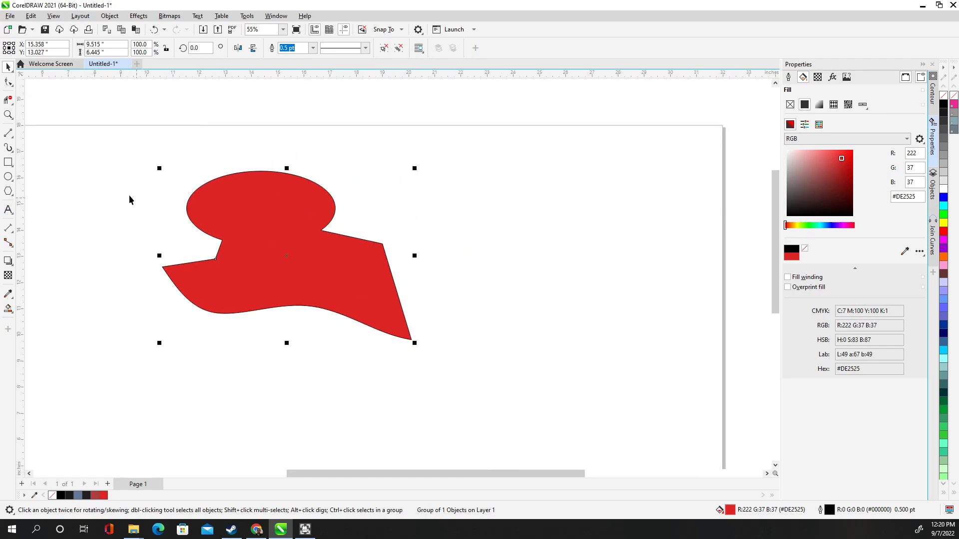